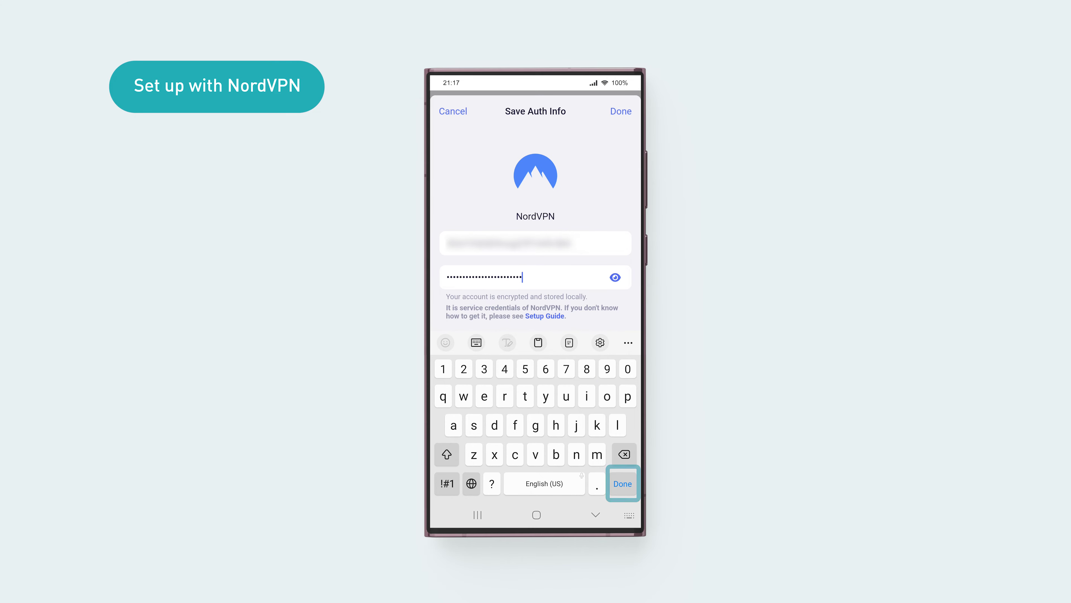
- Save the NordVPN credentials and pick Singapore further down the country list
key(Return)
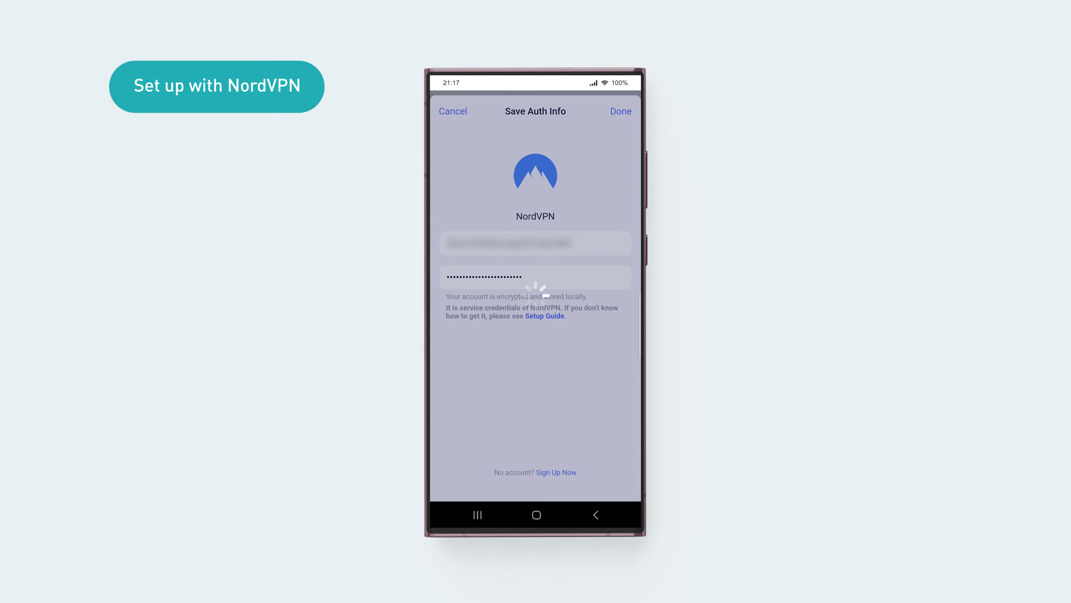
scroll(535, 317, down, 15)
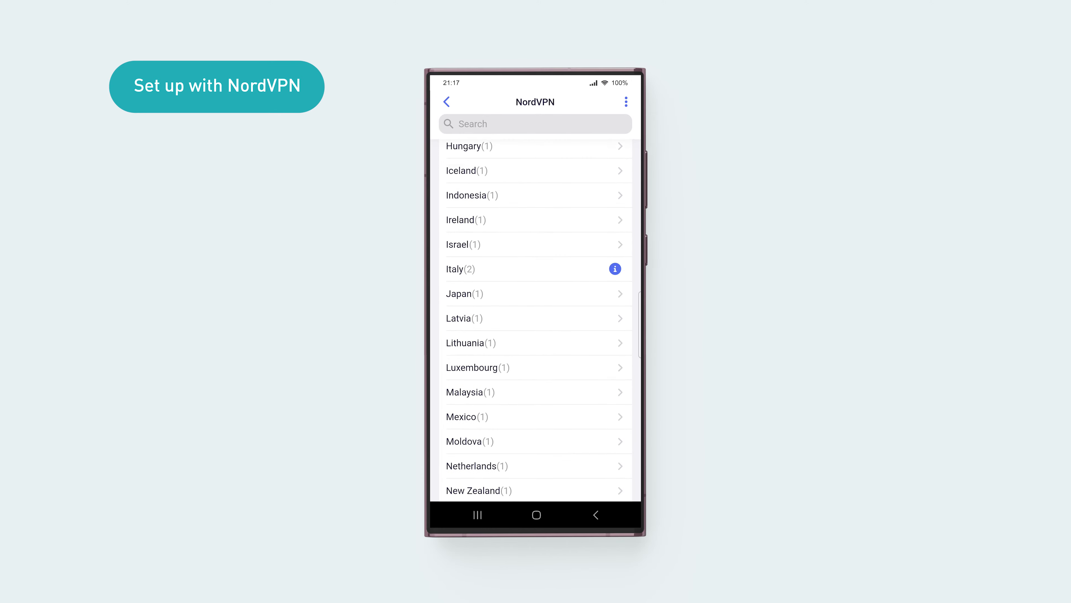
scroll(534, 316, down, 5)
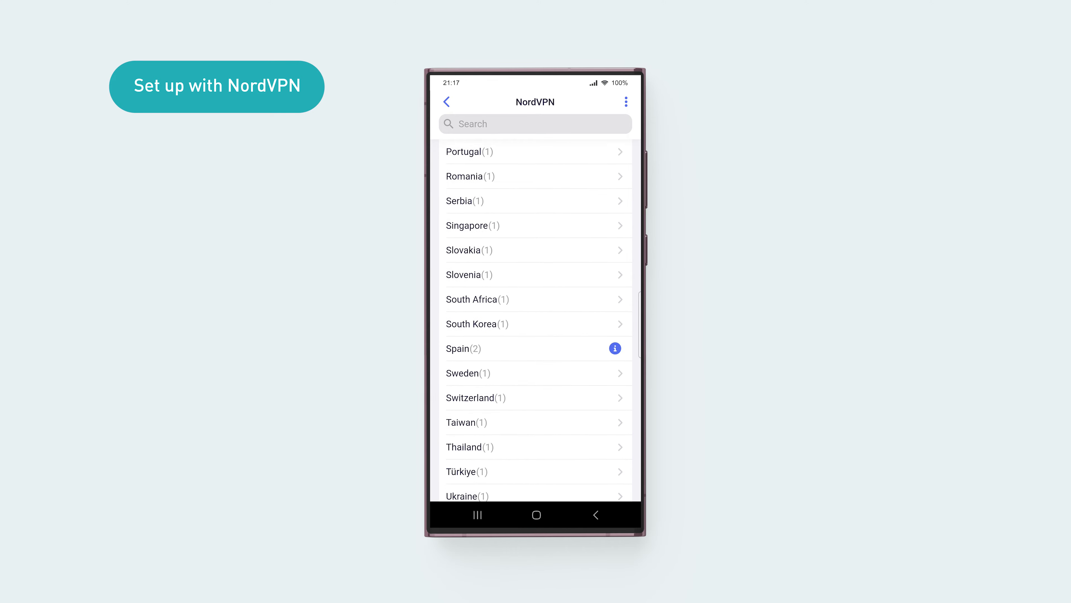
click(535, 212)
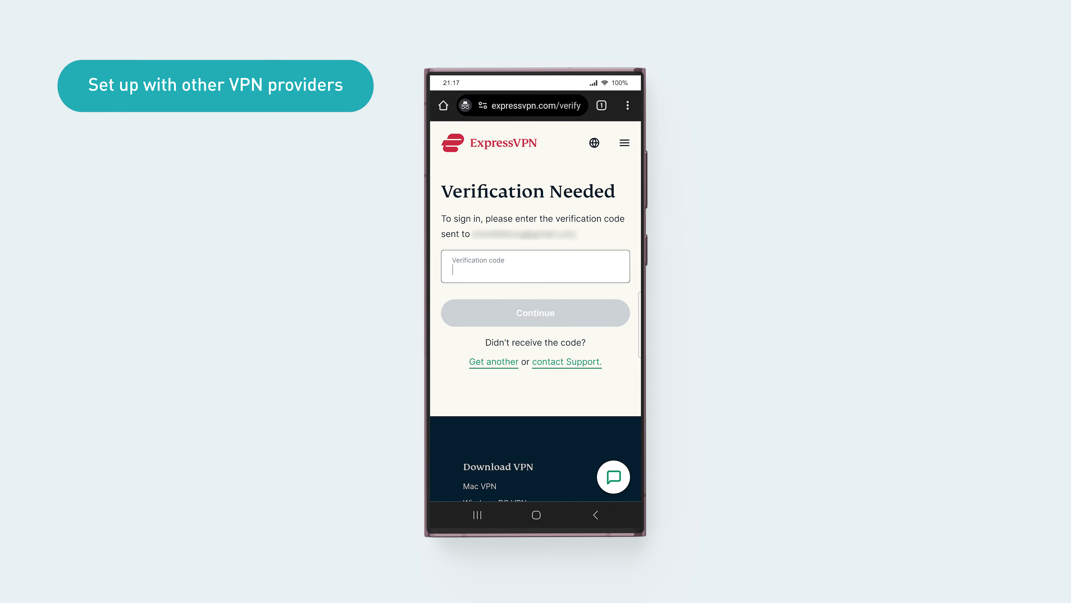
- Enter the verification code, then download the SINGAPORE - JURONG .ovpn from Asia Pacific in Manual Configuration
text(123)
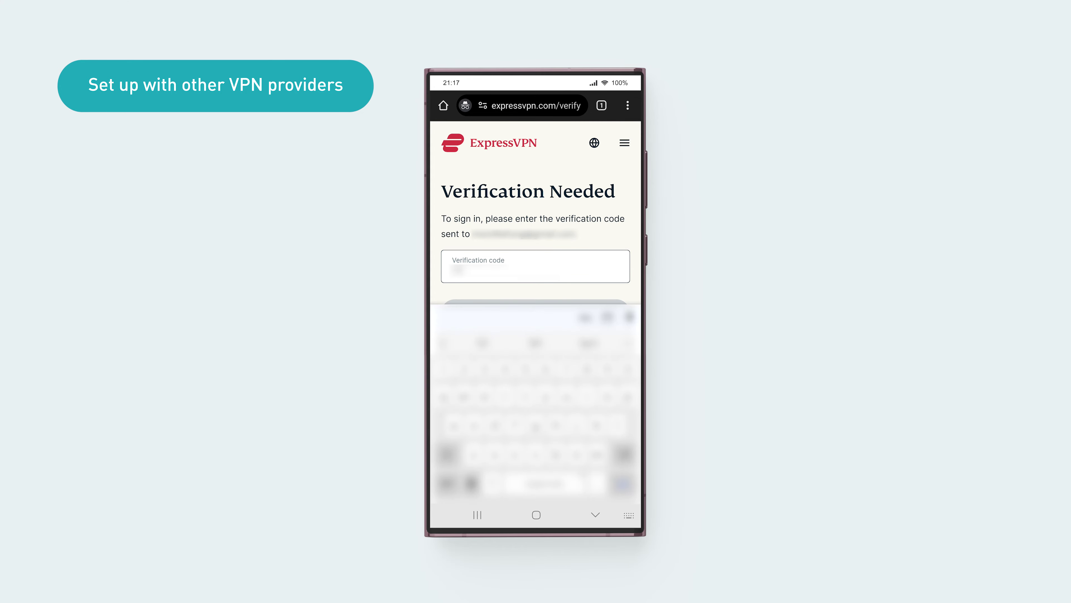
text(456)
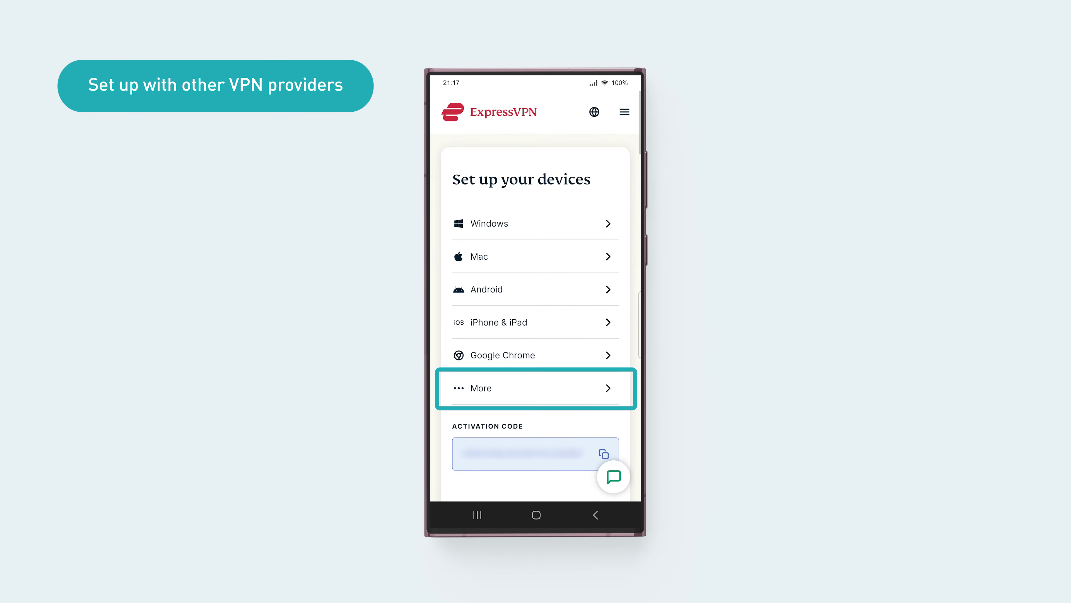
click(481, 387)
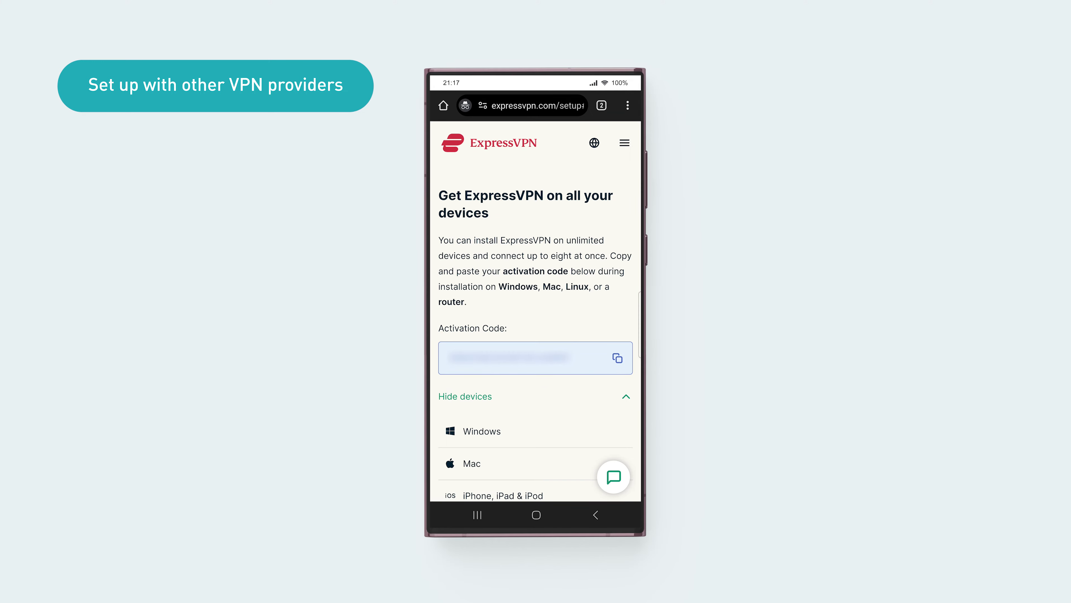
scroll(535, 316, down, 10)
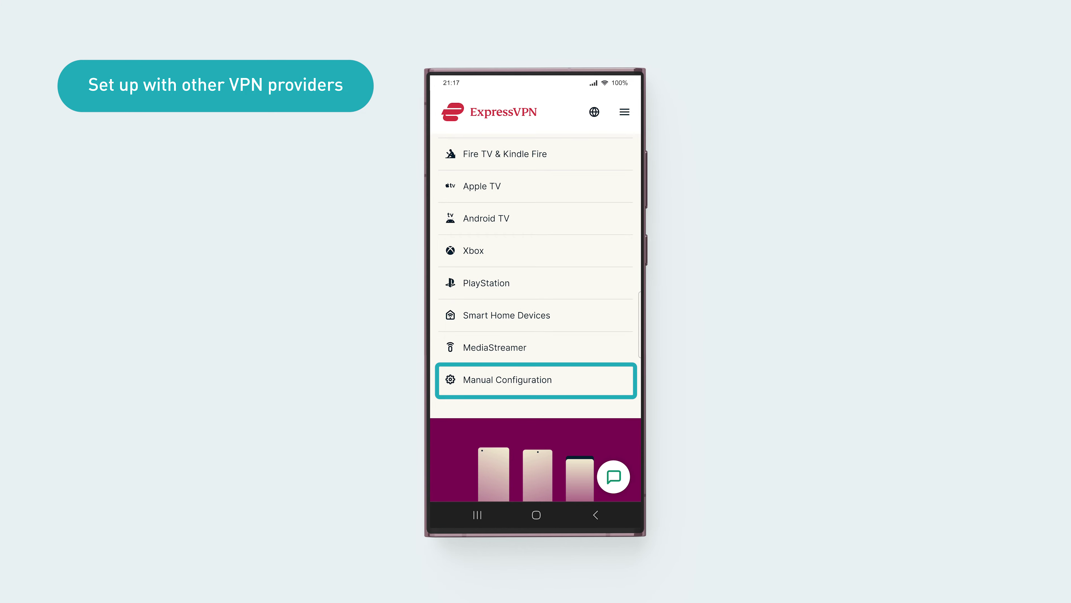
scroll(536, 316, down, 5)
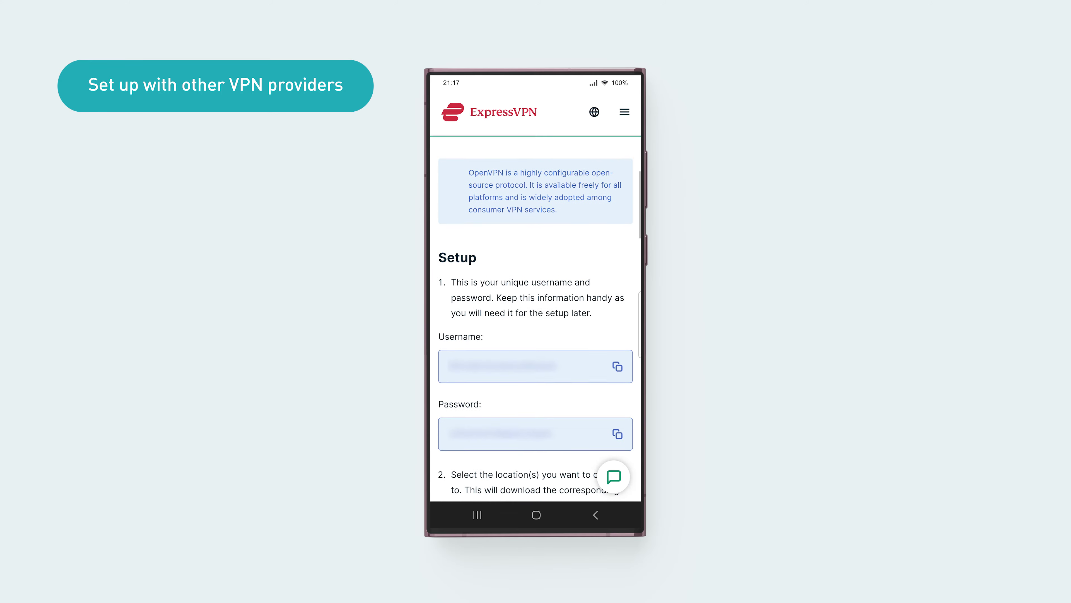
scroll(536, 316, down, 5)
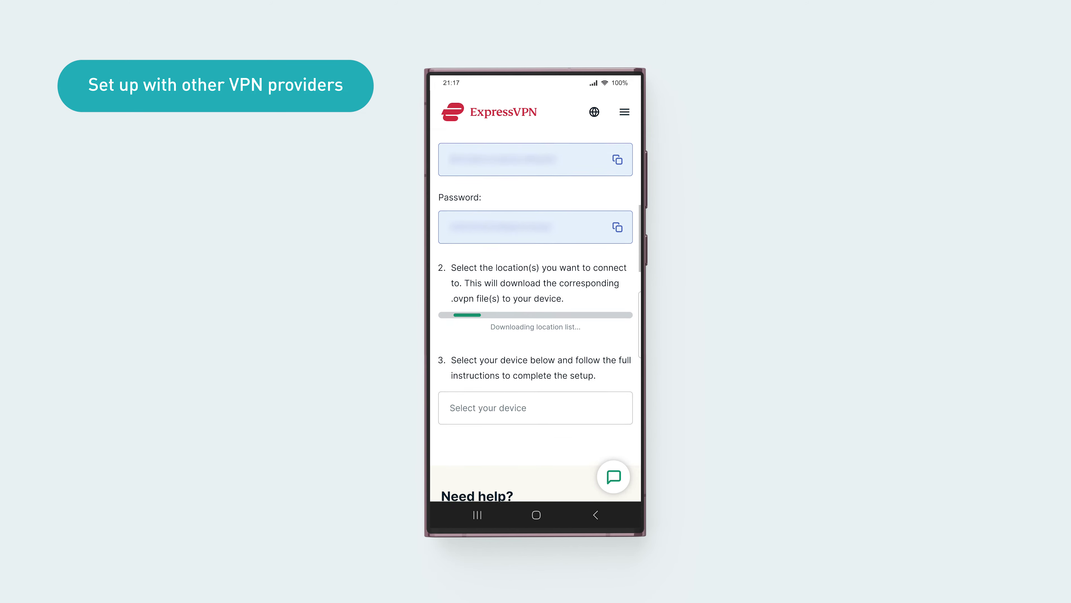
click(467, 357)
click(503, 400)
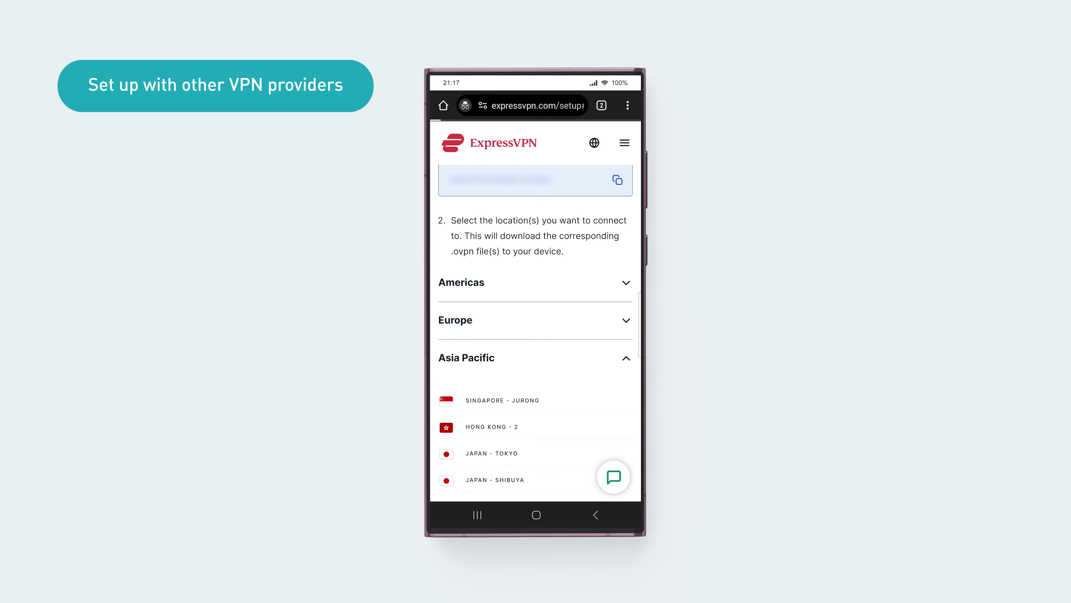
click(609, 137)
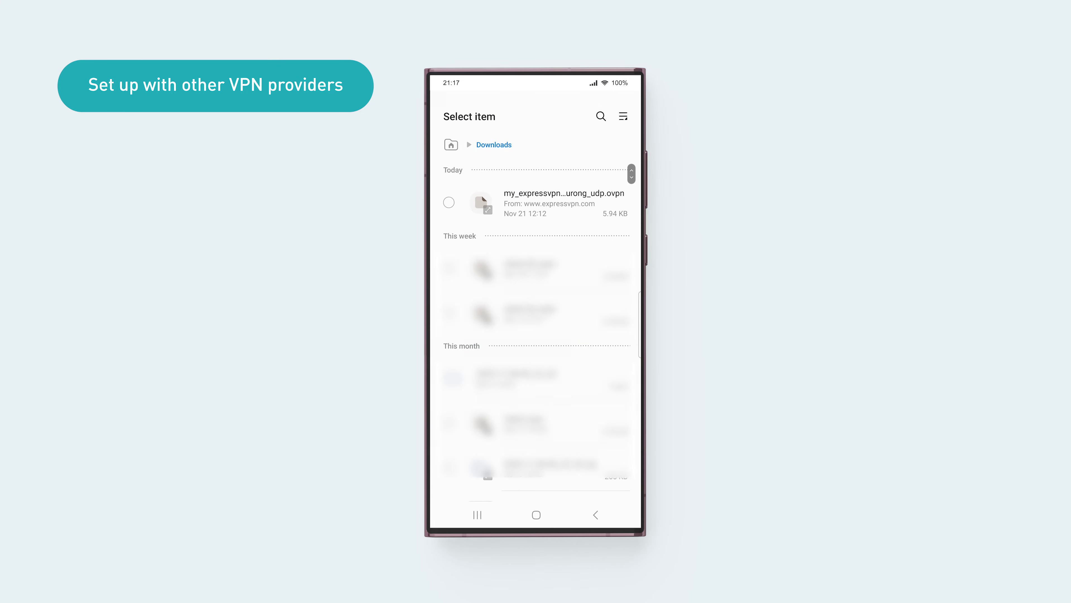
- Upload the ExpressVPN .ovpn from Downloads and save the pasted OpenVPN username and password
click(448, 202)
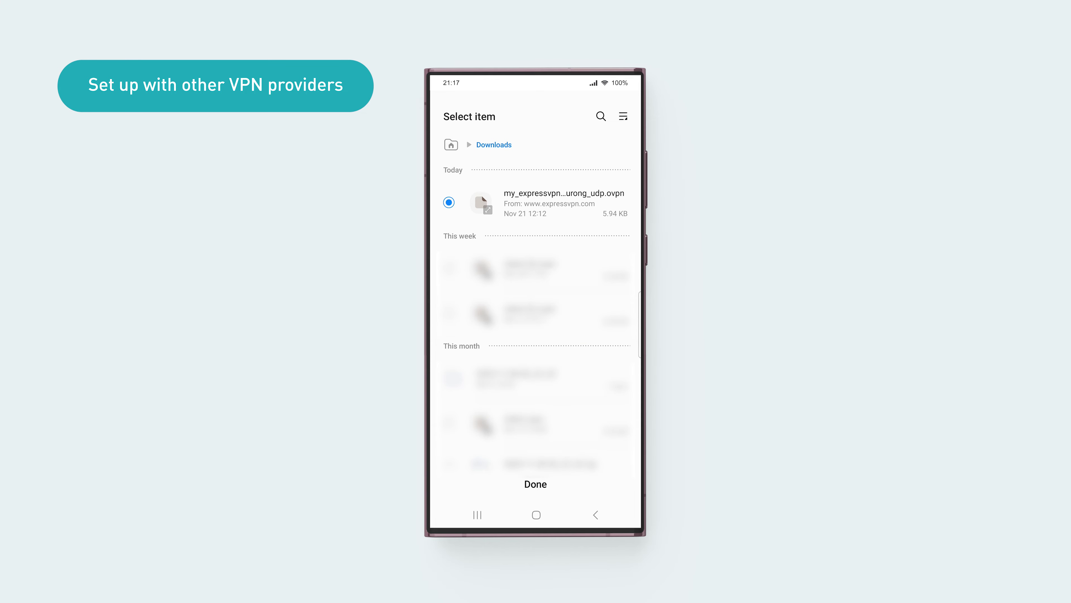
click(535, 484)
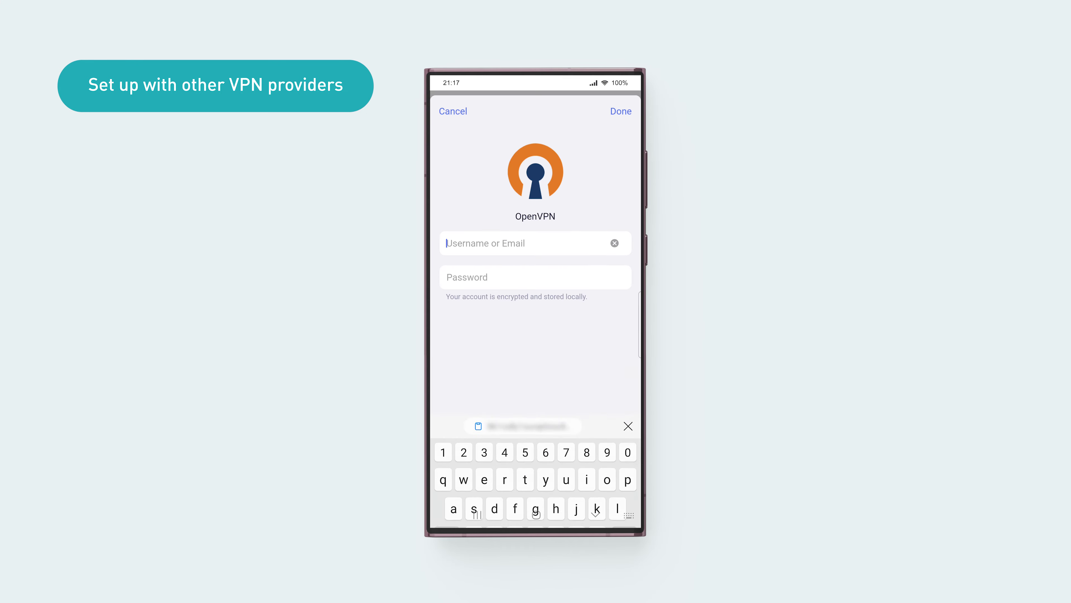
click(524, 342)
click(535, 277)
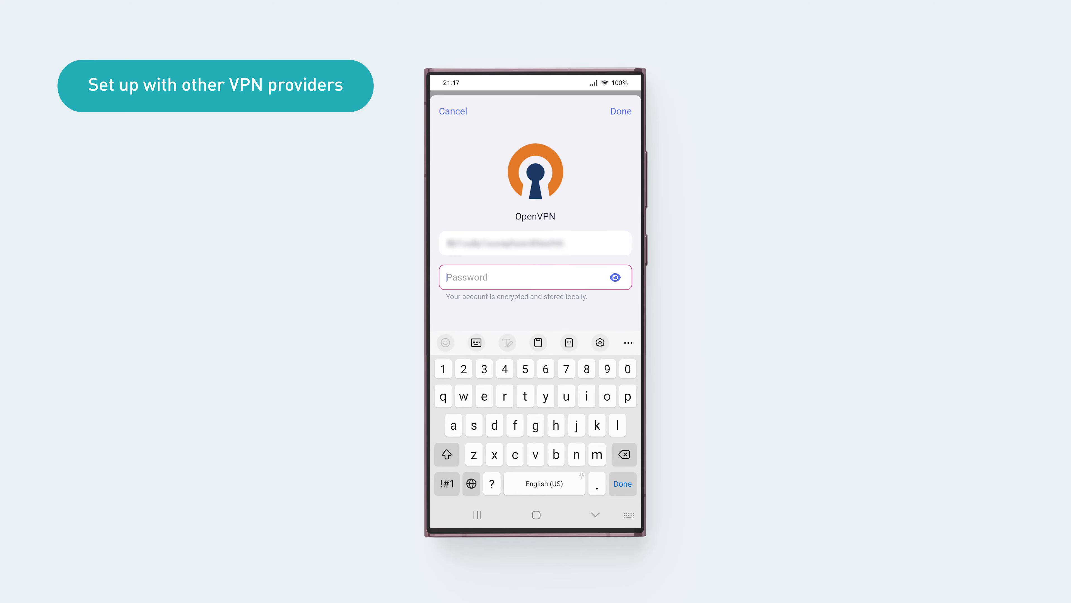
click(456, 276)
click(454, 251)
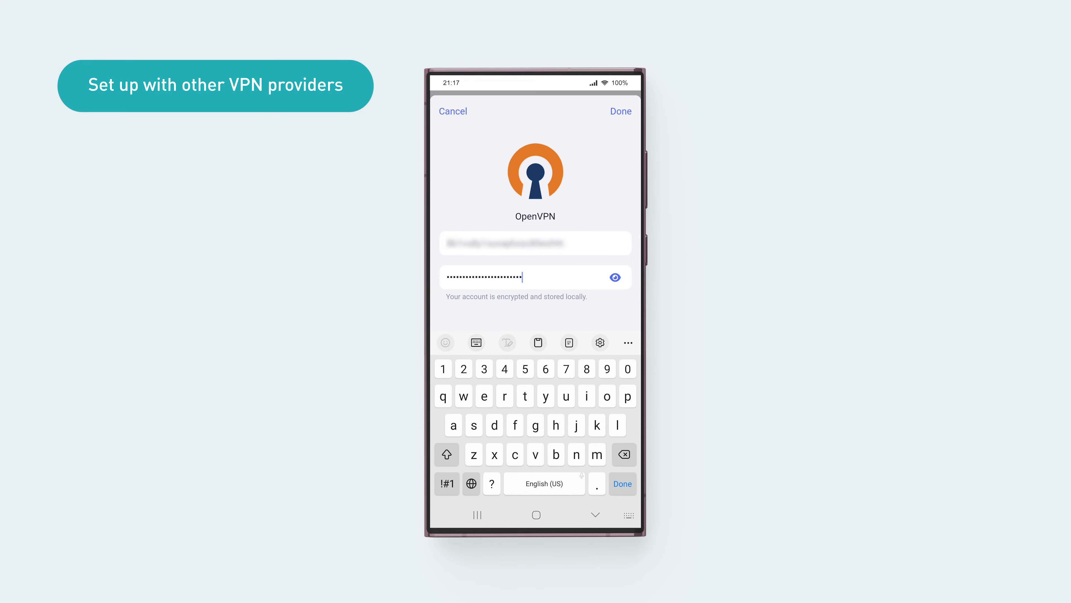
click(622, 483)
click(622, 191)
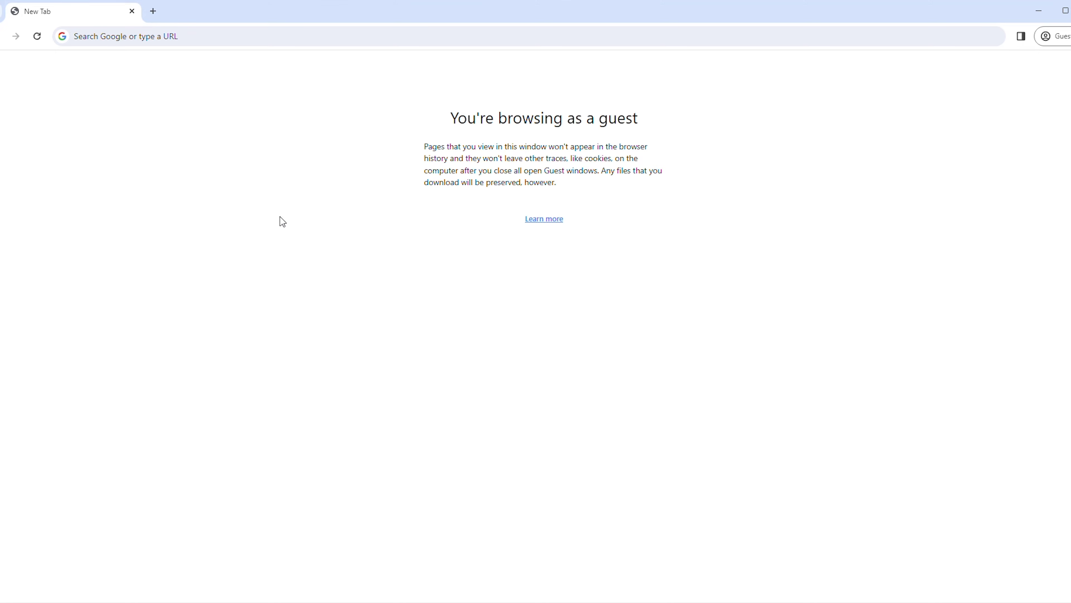
- Load the router's admin login page at 192.168.8.1
click(301, 32)
text(192.168.8.1)
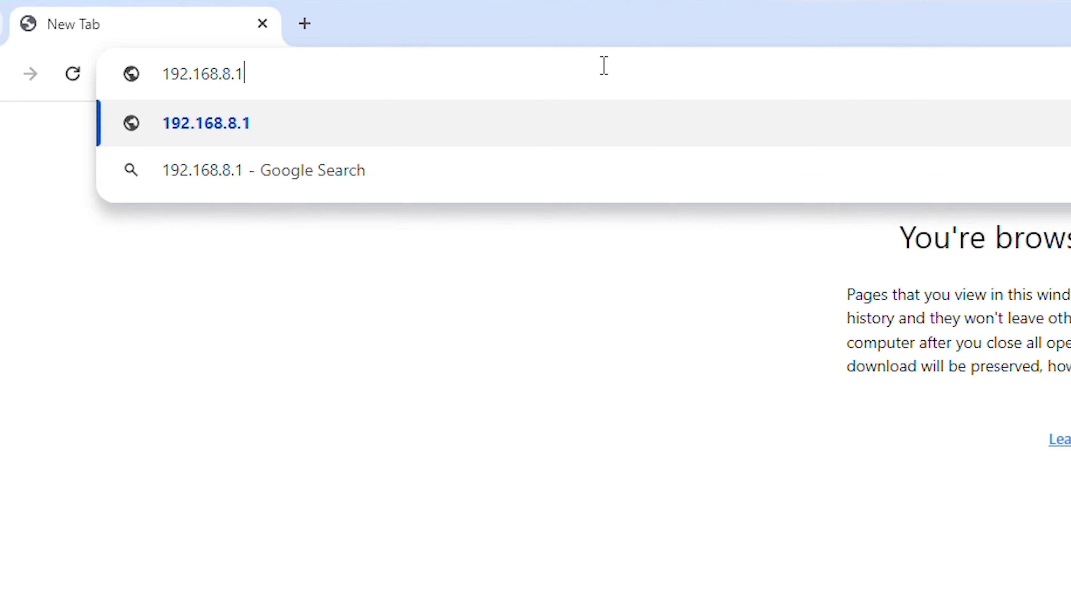
key(Return)
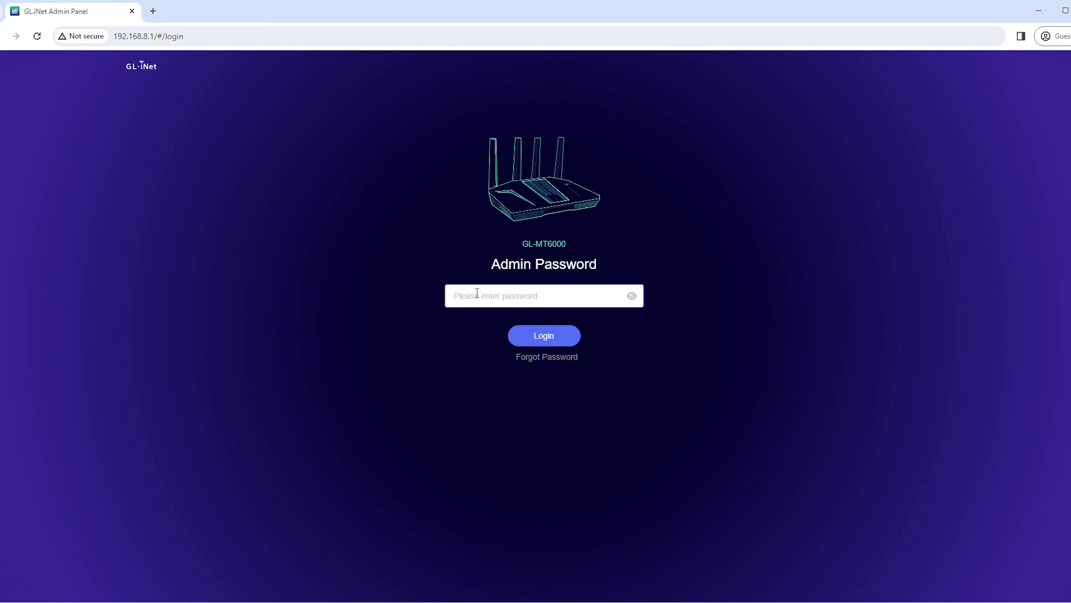
- Log in with the pasted admin password and go to VPN > OpenVPN Client
click(477, 292)
key(ctrl+v)
click(531, 341)
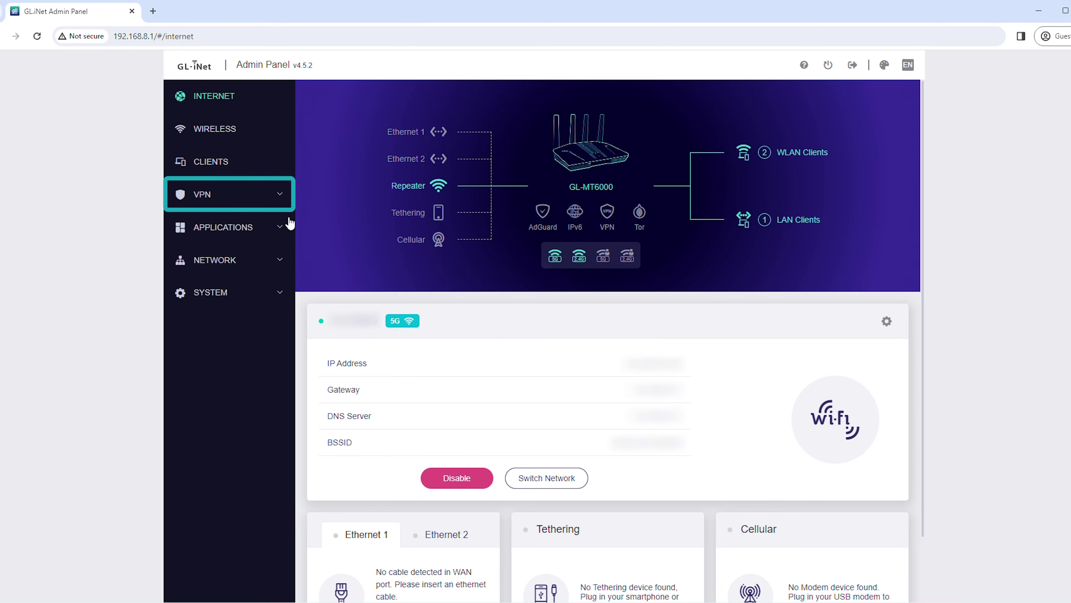
click(253, 198)
click(234, 249)
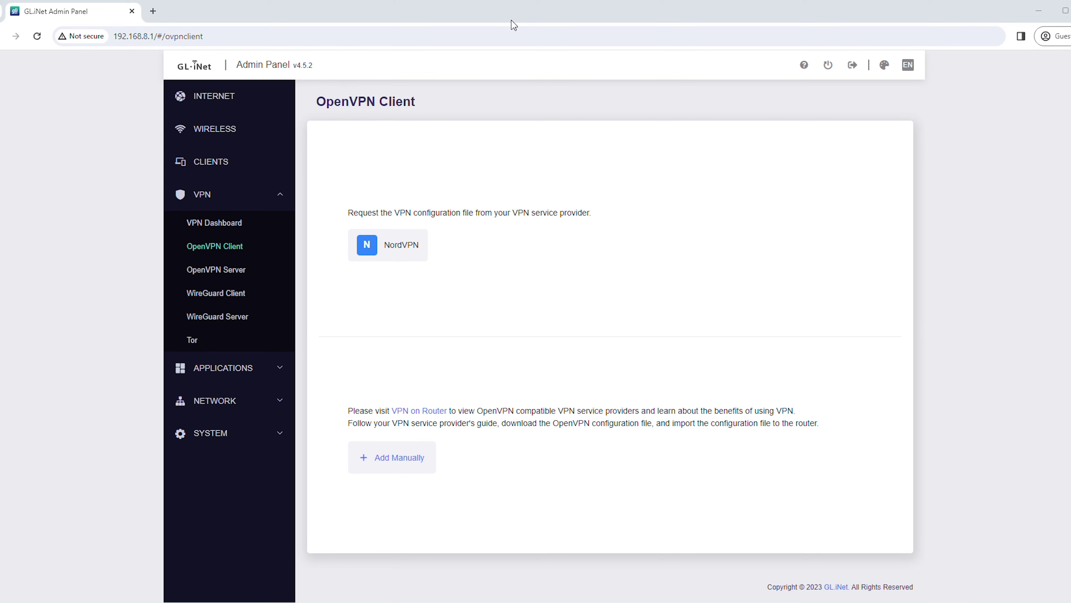
- Start the NordVPN setup and sign in to the Nord Account with e-mail and password
click(396, 253)
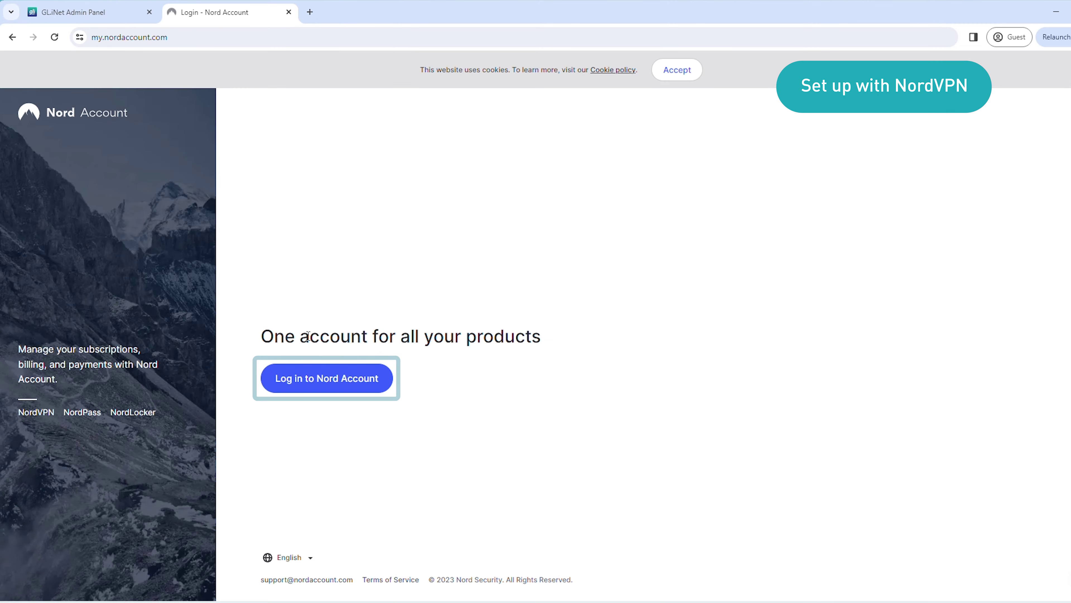
click(317, 382)
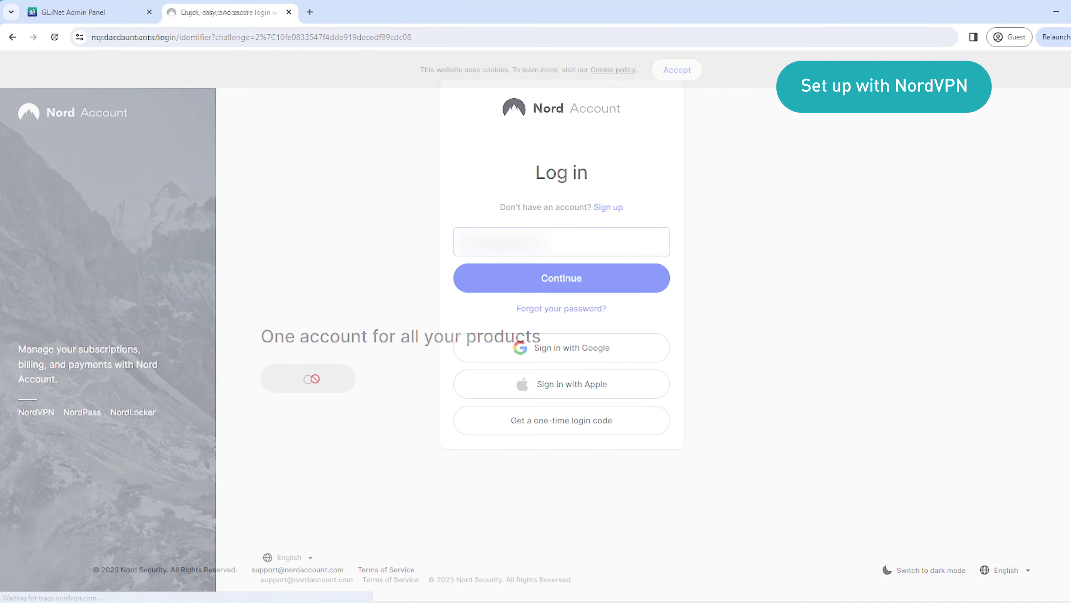
click(529, 284)
key(ctrl+v)
text(***)
click(529, 301)
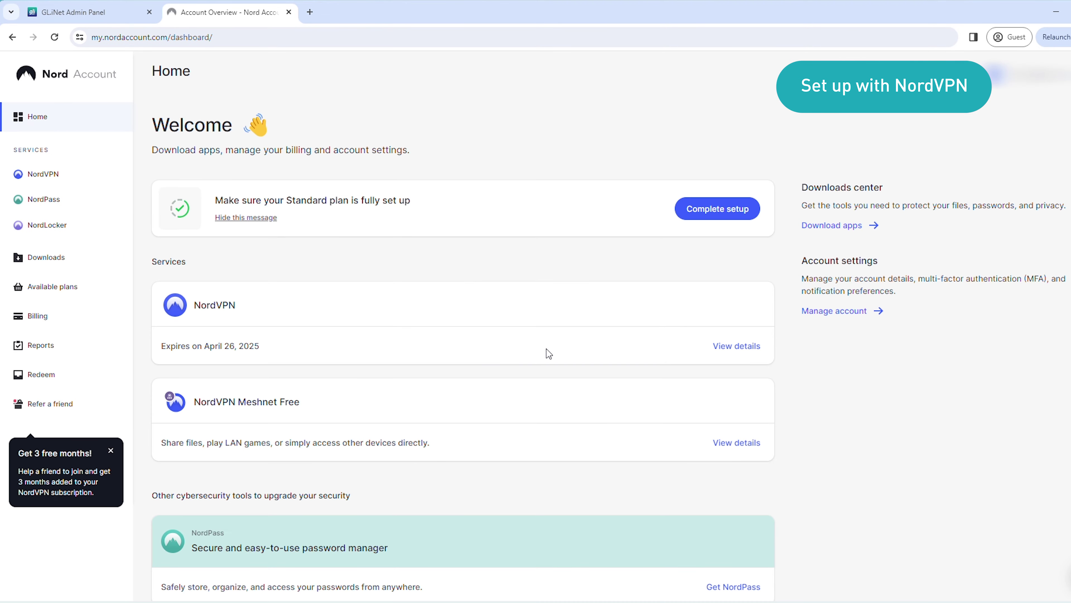
- Request the NordVPN manual setup service credentials, confirming with the e-mailed verification code
click(54, 175)
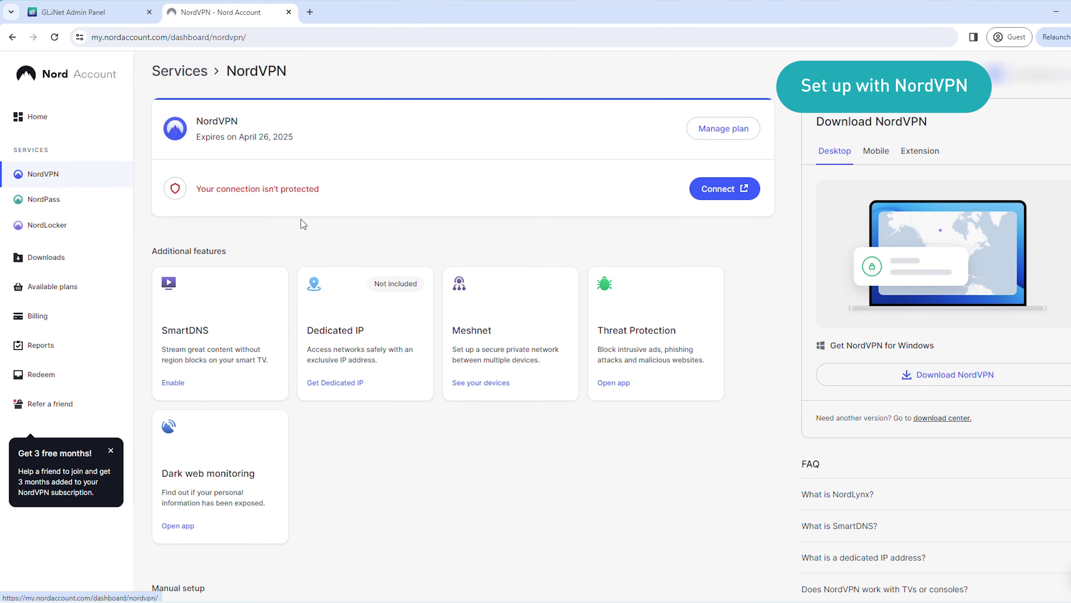
scroll(679, 480, down, 5)
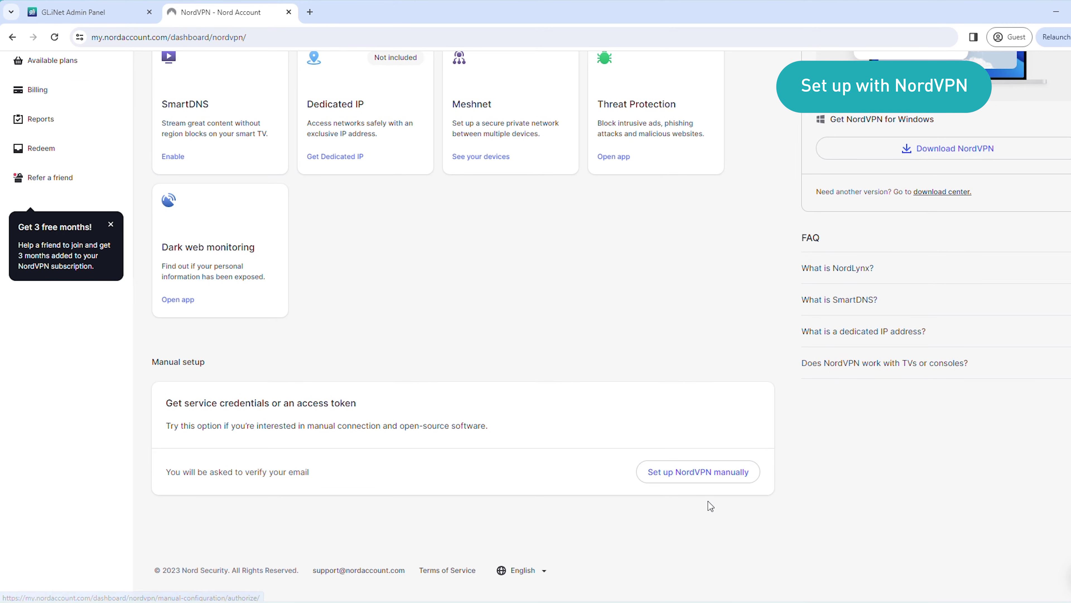
click(694, 480)
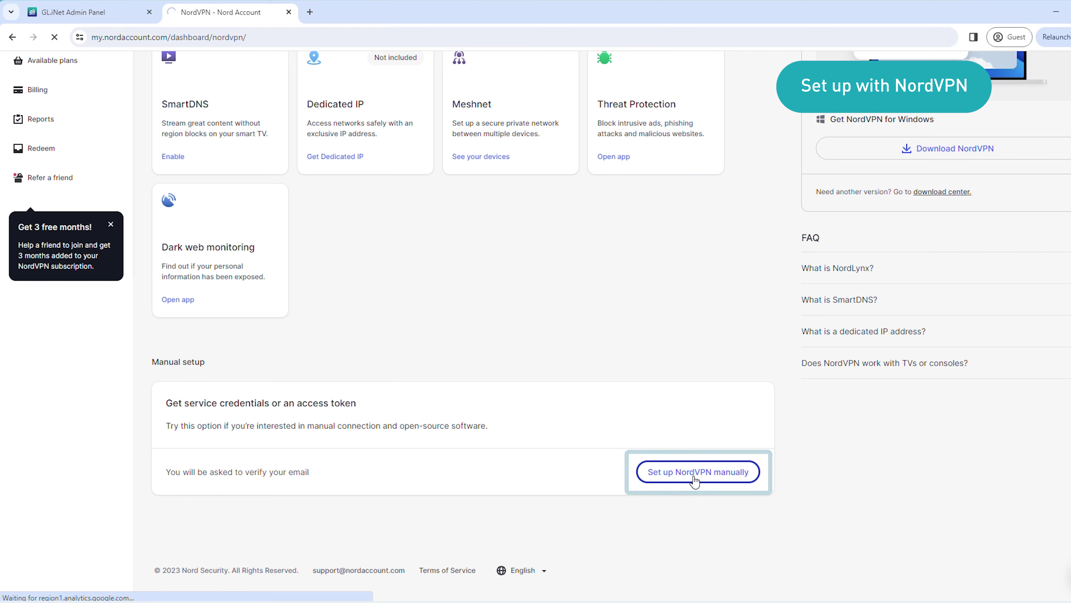
click(491, 283)
key(ctrl+v)
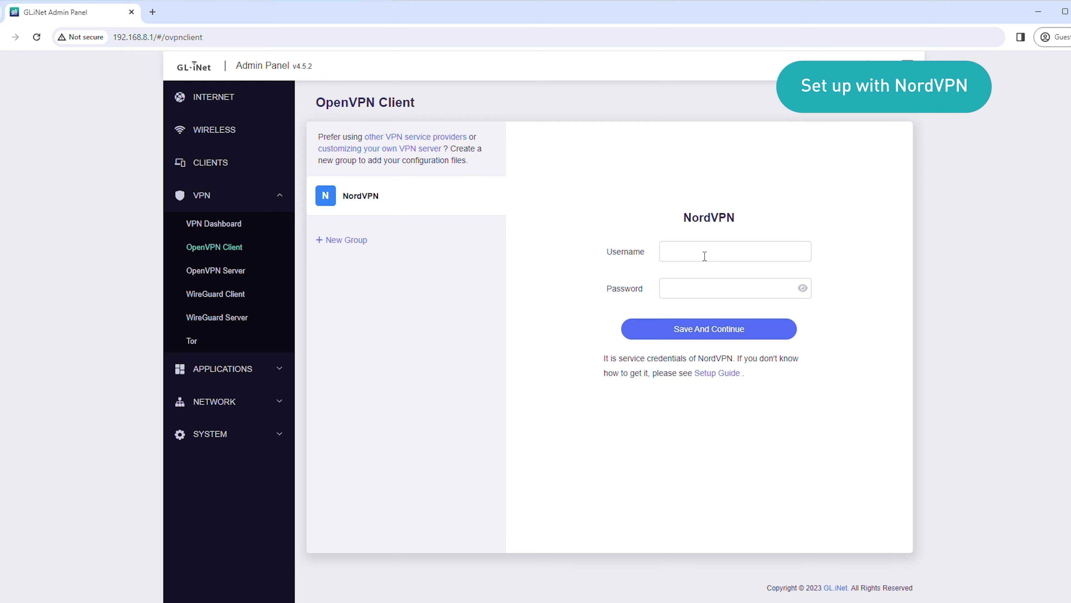
- Paste the NordVPN service username and password into the router form and save them
click(705, 255)
key(ctrl+v)
click(725, 288)
key(ctrl+v)
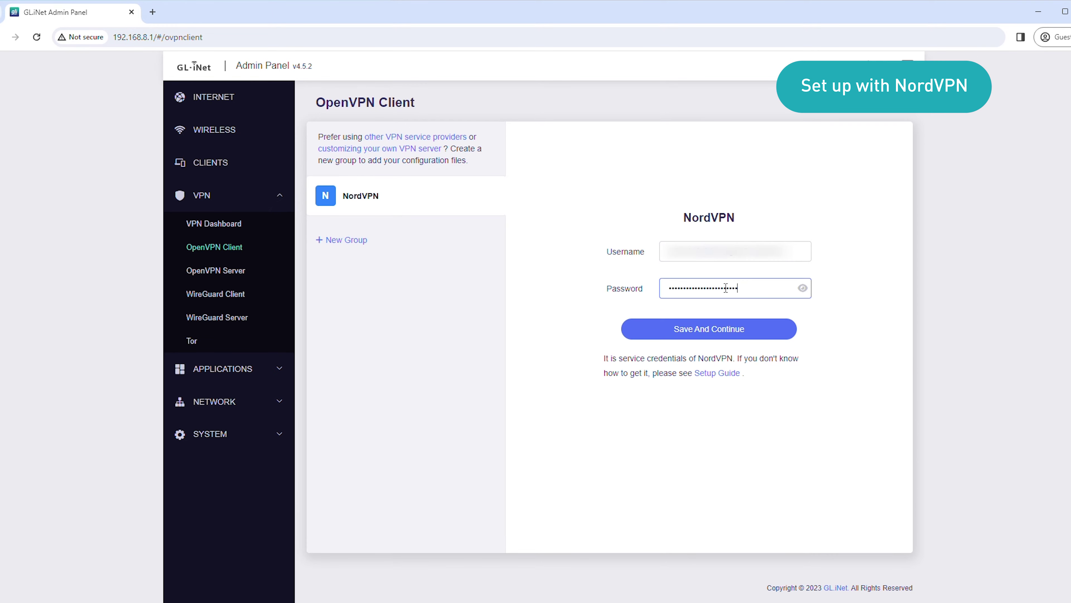
click(731, 333)
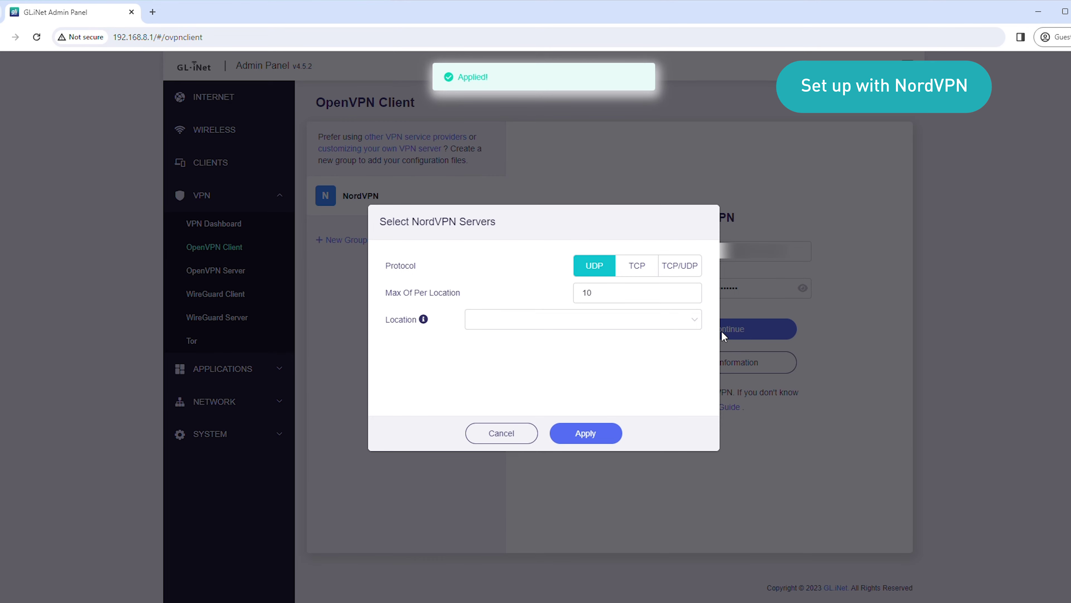
- Apply the Singapore (10) server location, then start the sg457.nordvpn.com.udp server
click(695, 321)
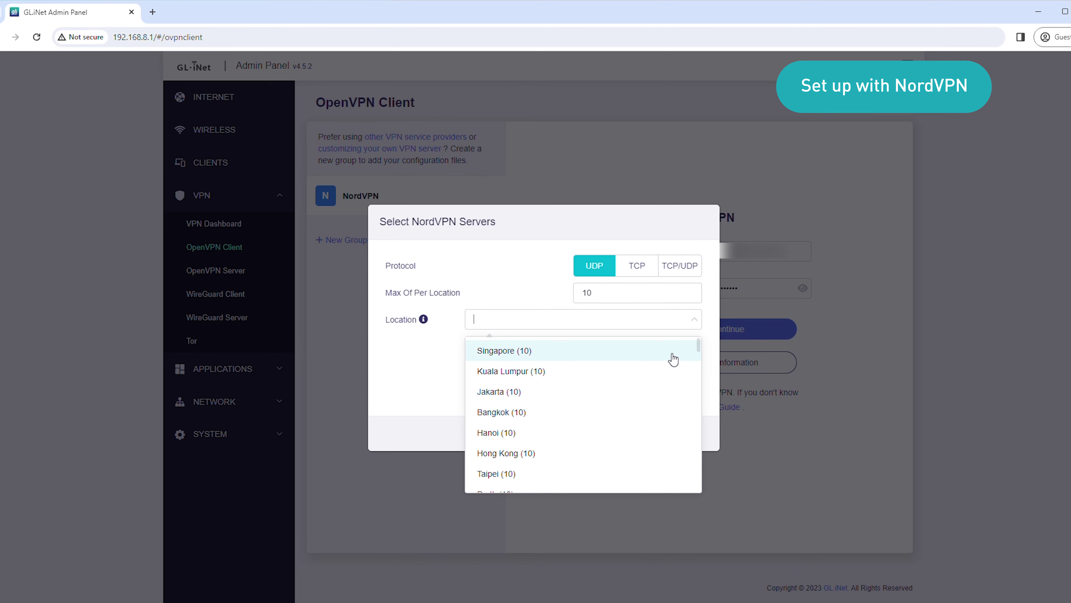
click(673, 358)
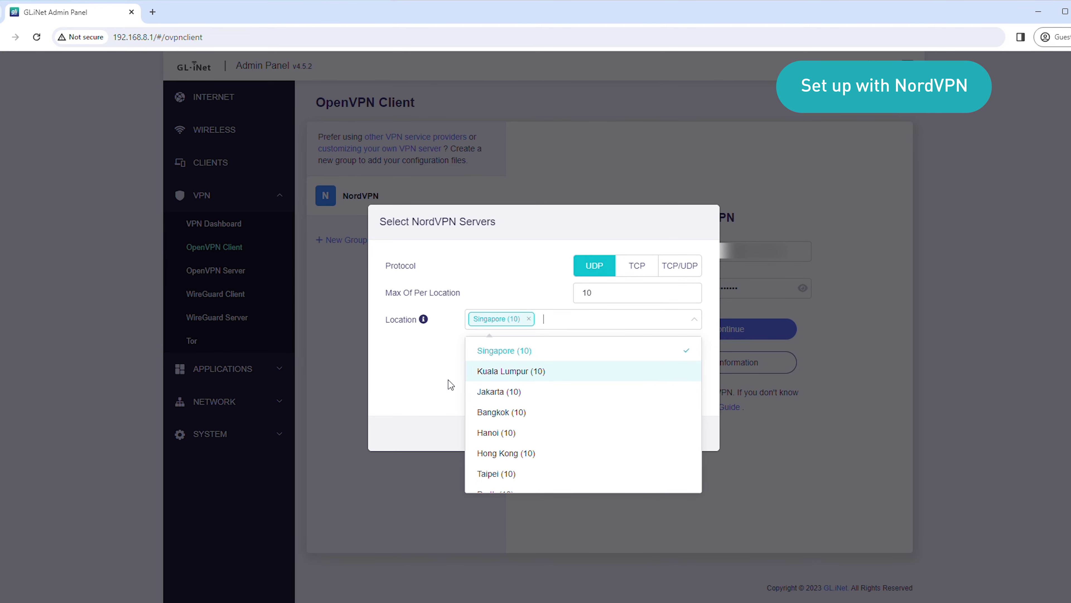
click(444, 391)
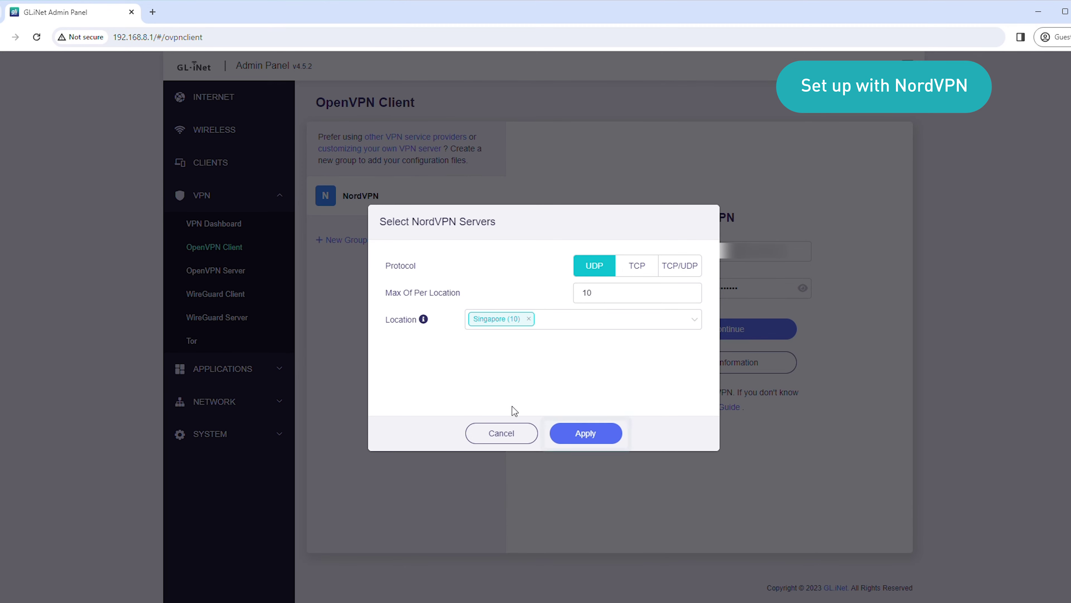
click(568, 434)
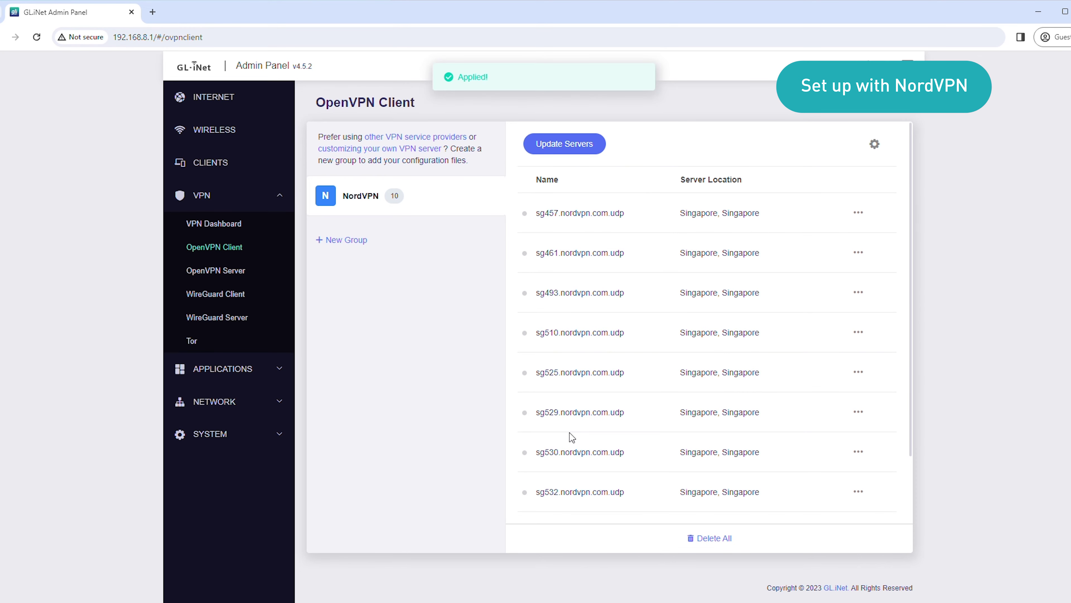
click(864, 216)
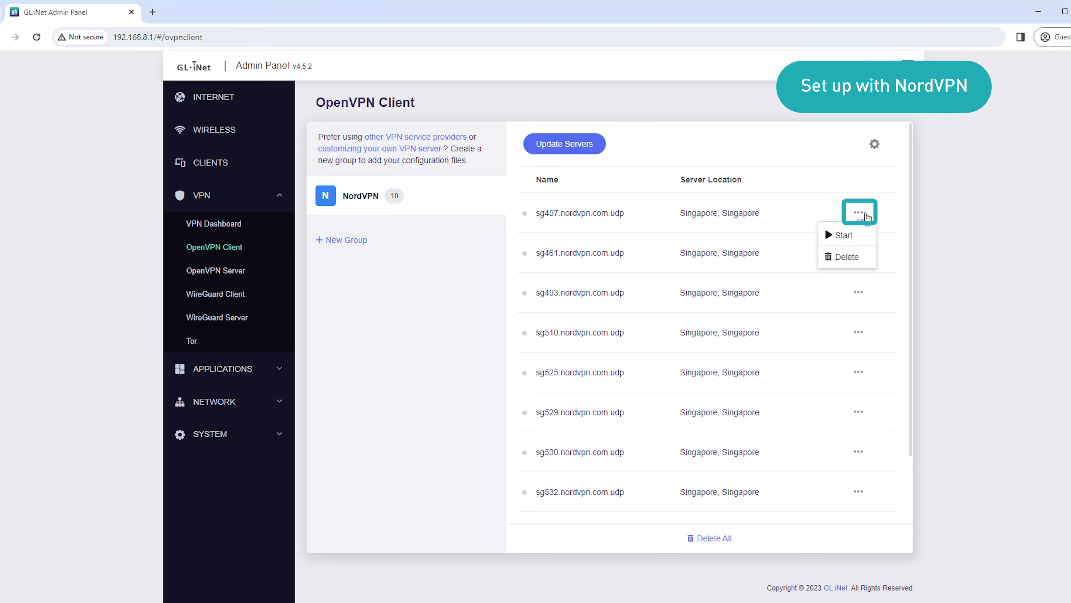
click(853, 233)
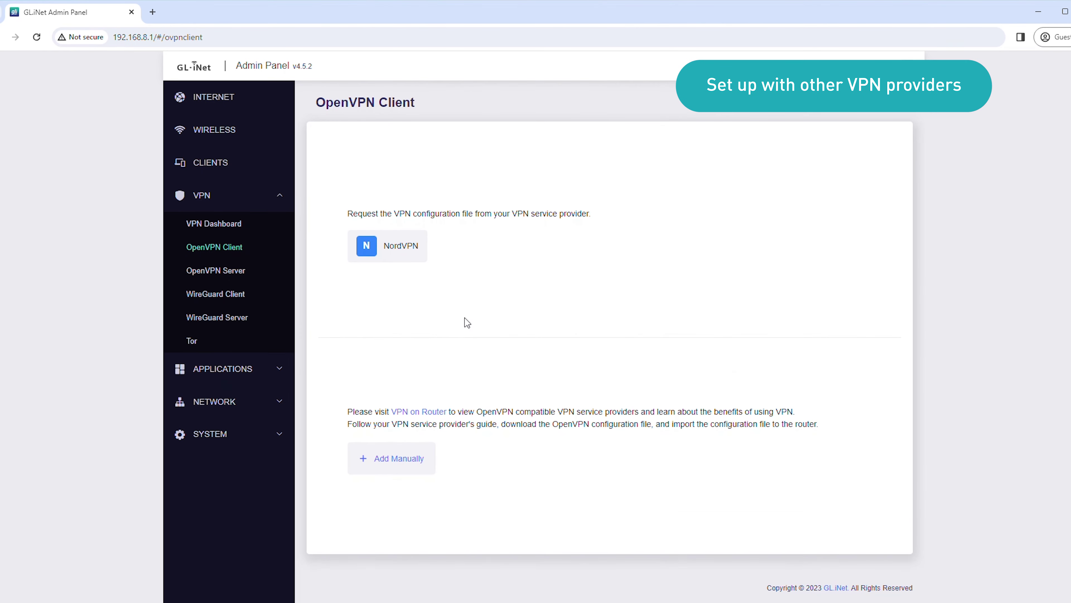
- Add a provider group manually and rename it from New Provider to 'ExpressVPN'
click(415, 468)
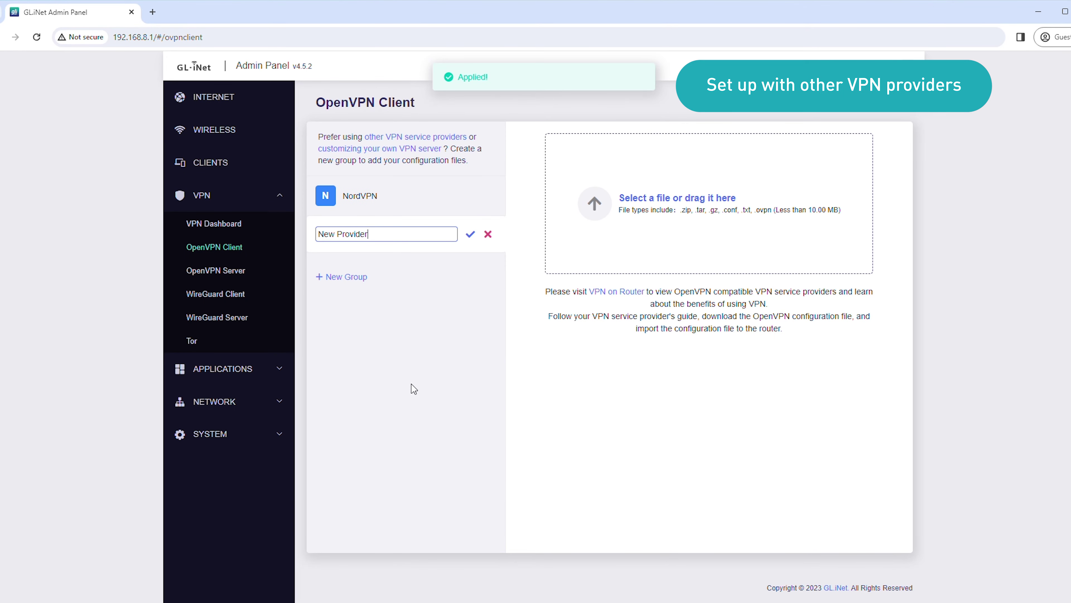
triple_click(395, 234)
text(ExpressVPN)
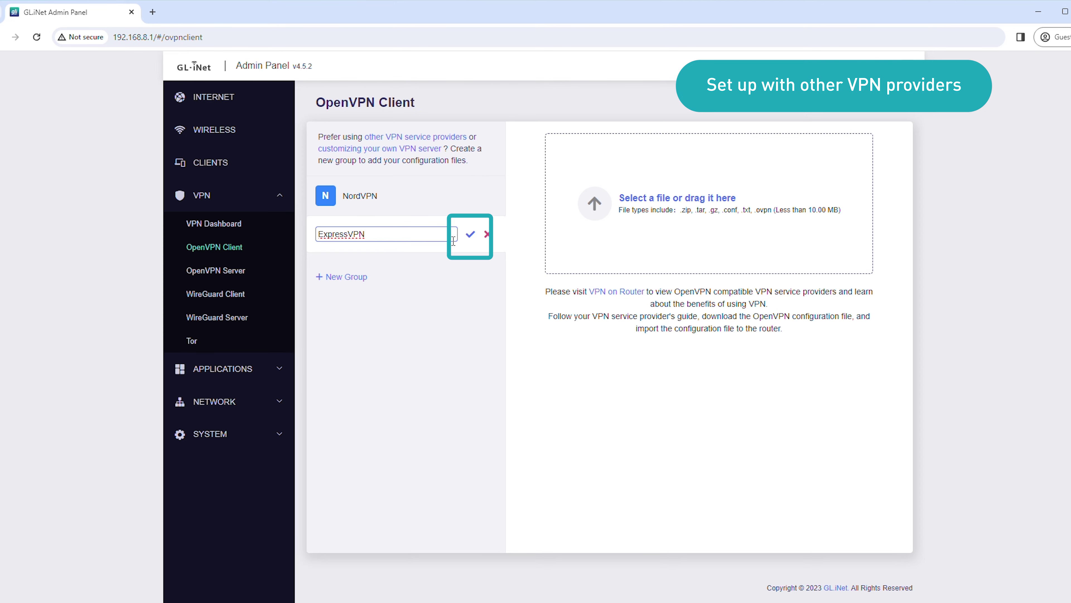
click(472, 239)
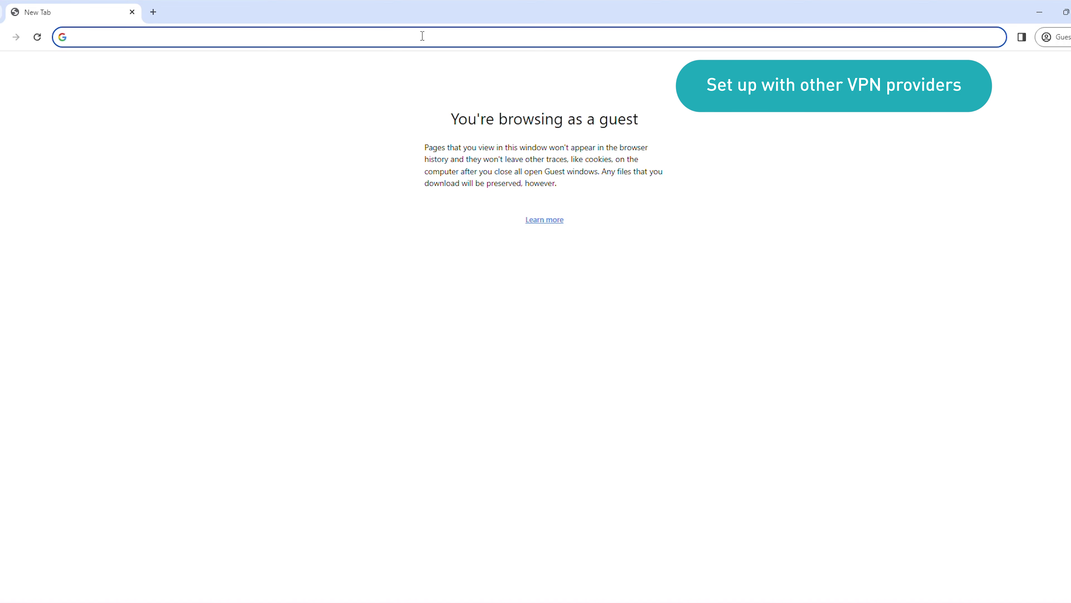
text(www.expressvpn.)
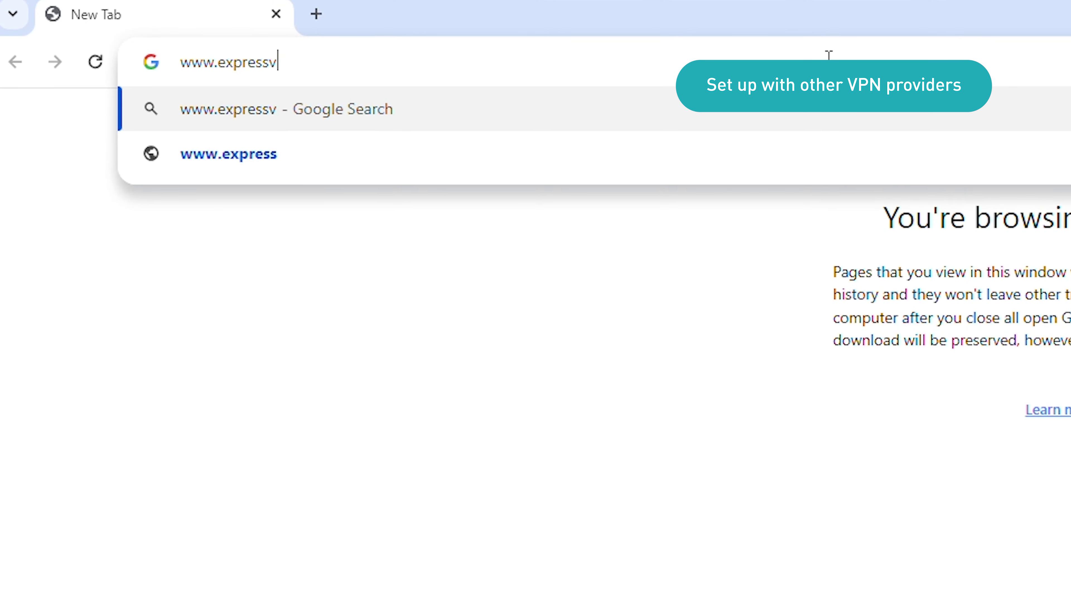
text(com/sign-in)
key(Return)
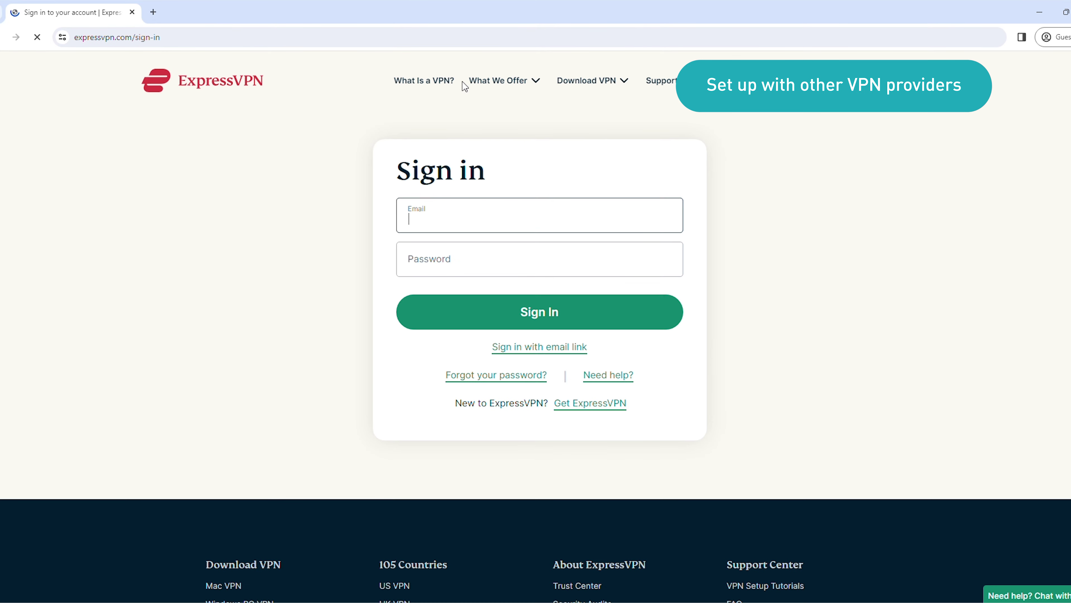
key(ctrl+v)
key(Tab)
key(ctrl+v)
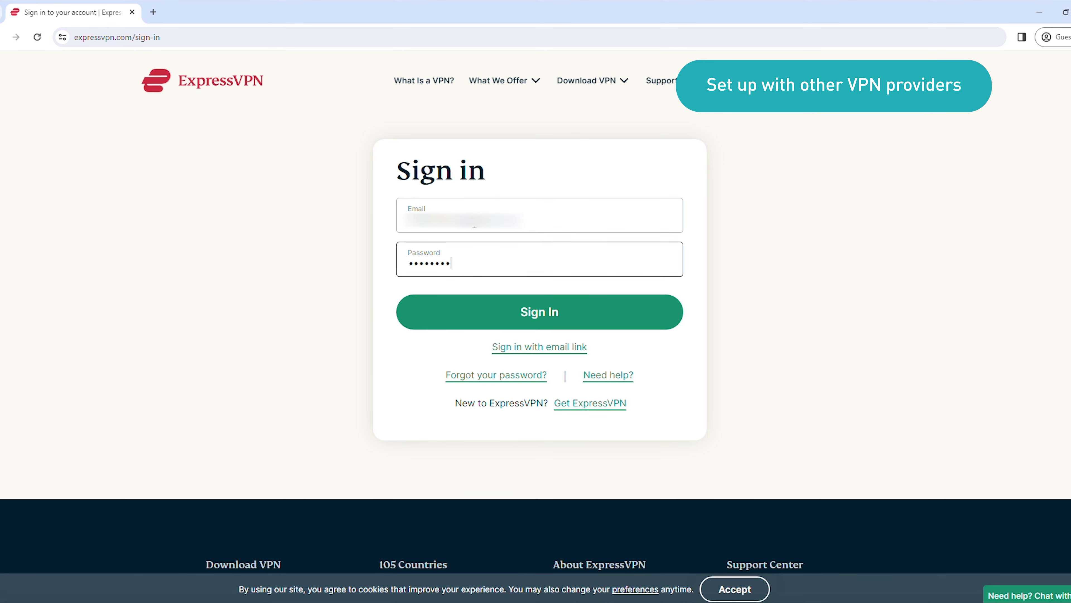
click(506, 310)
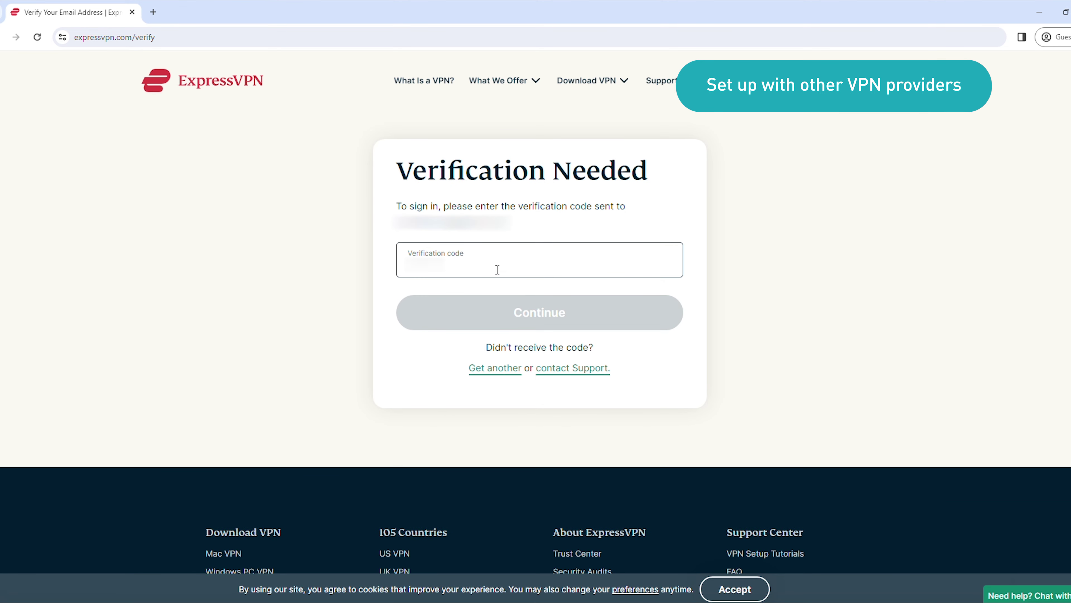
key(Tab)
click(507, 312)
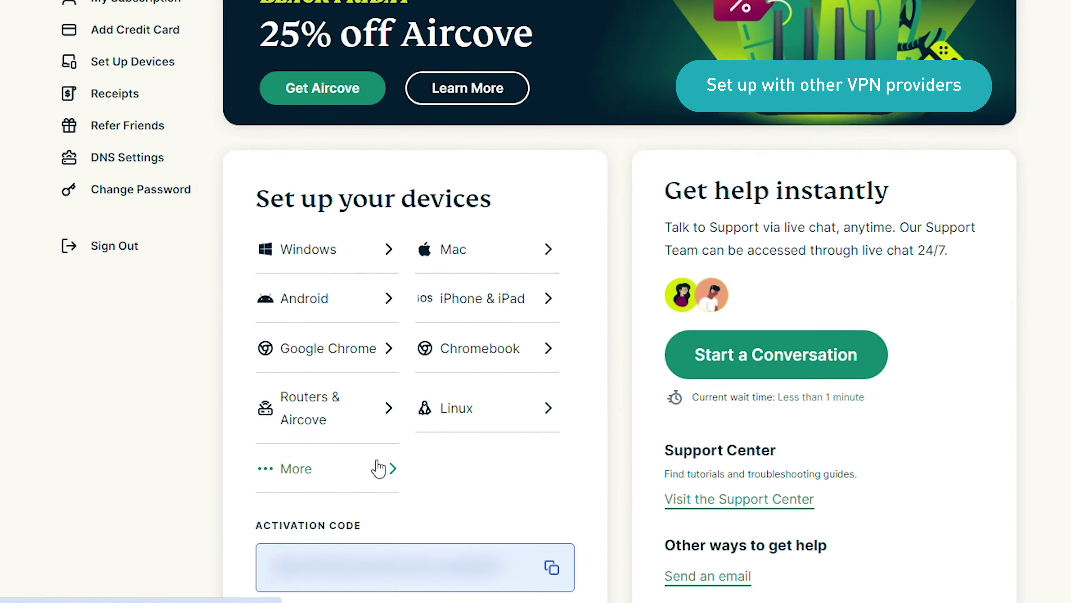
- Under More > Manual Configuration, expand Asia Pacific and download the Singapore - Jurong file
click(378, 468)
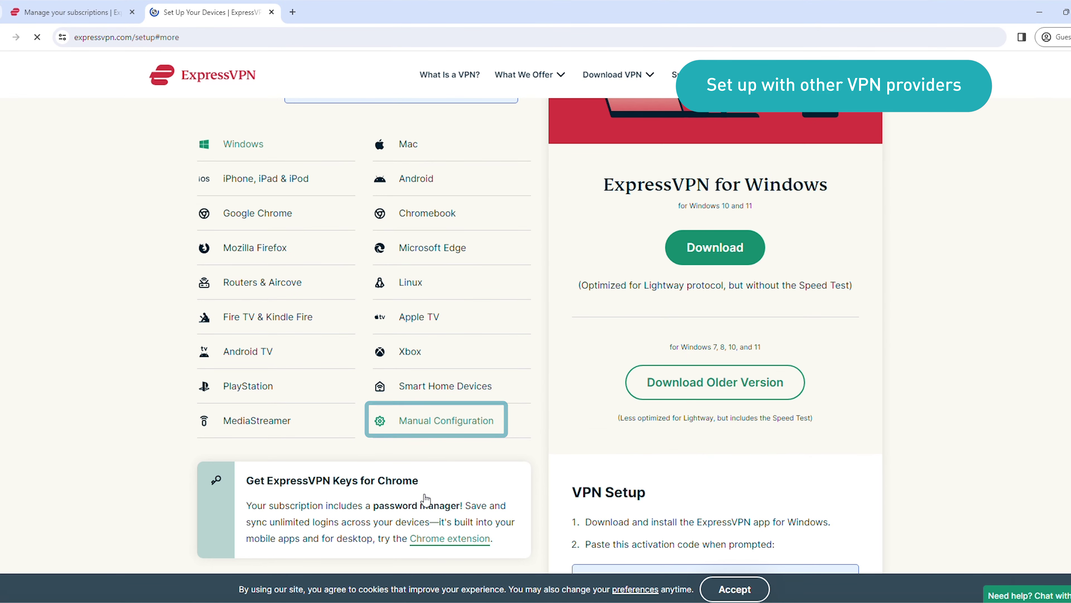
click(447, 421)
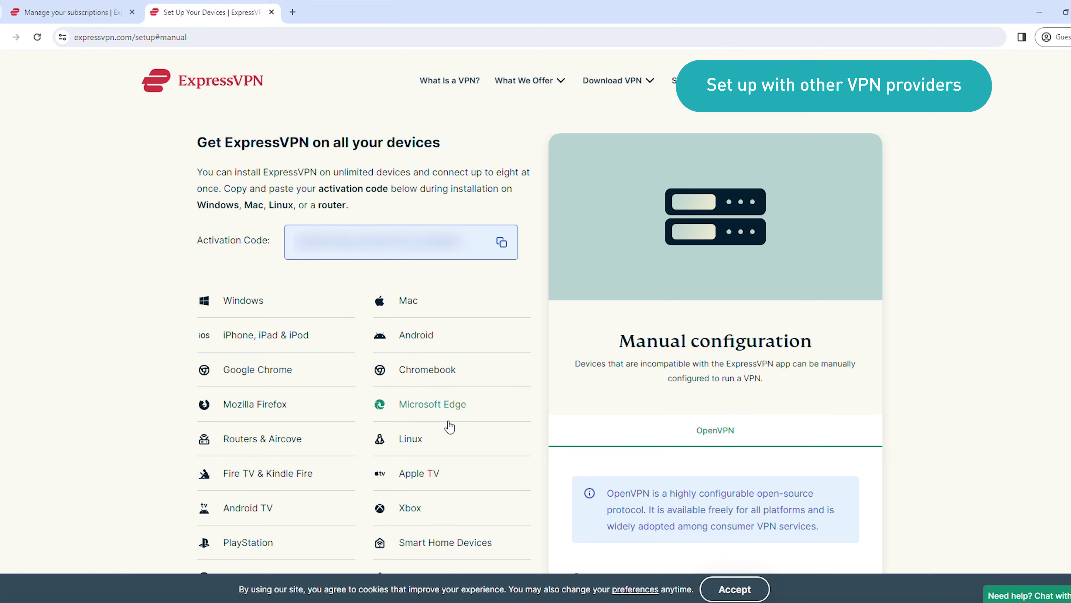
scroll(947, 375, down, 5)
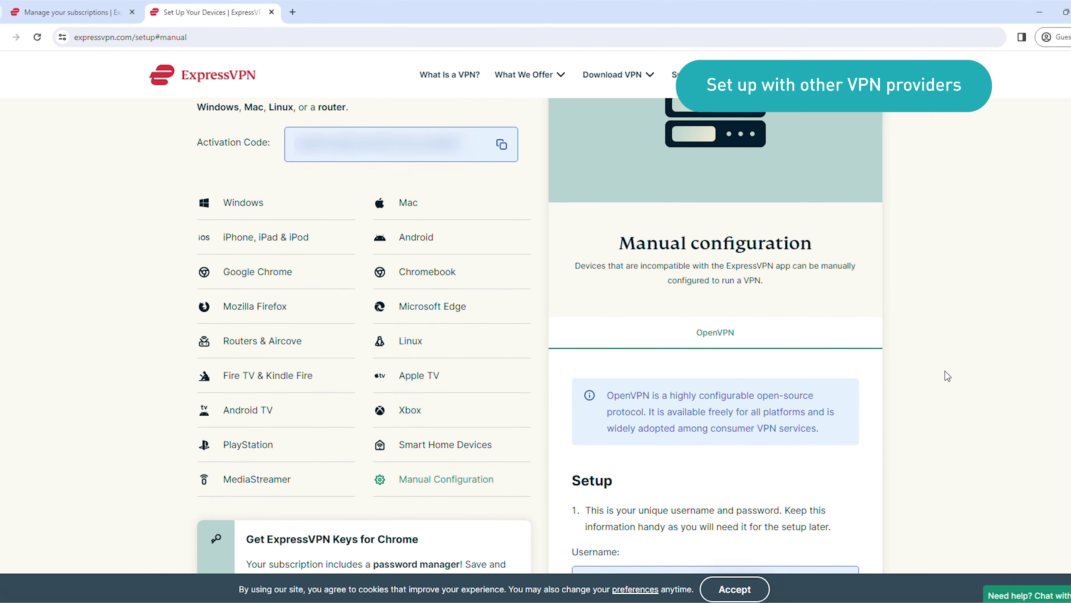
scroll(947, 375, down, 3)
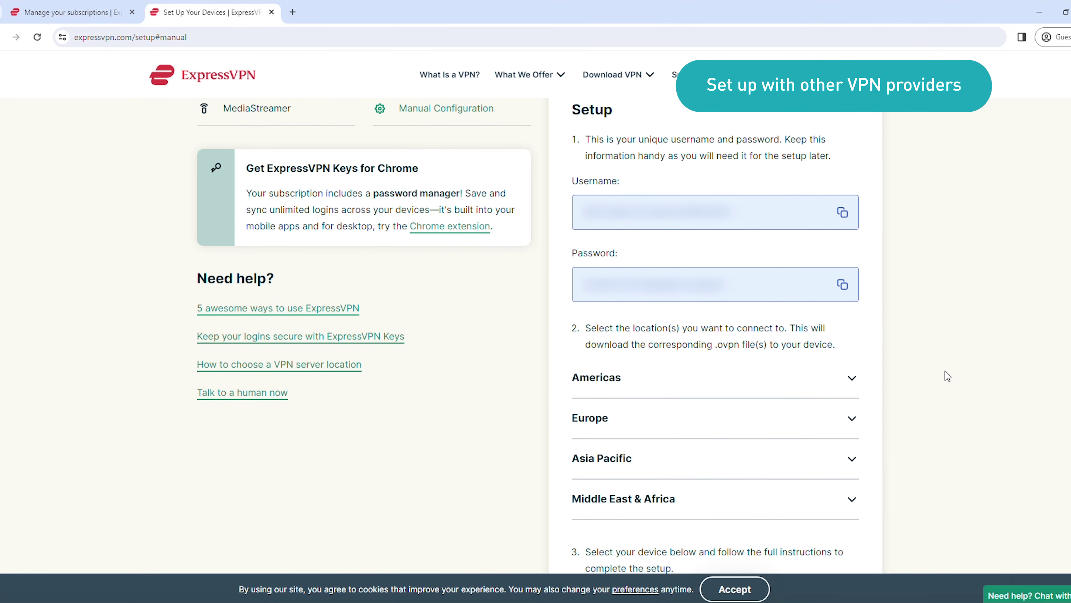
click(838, 458)
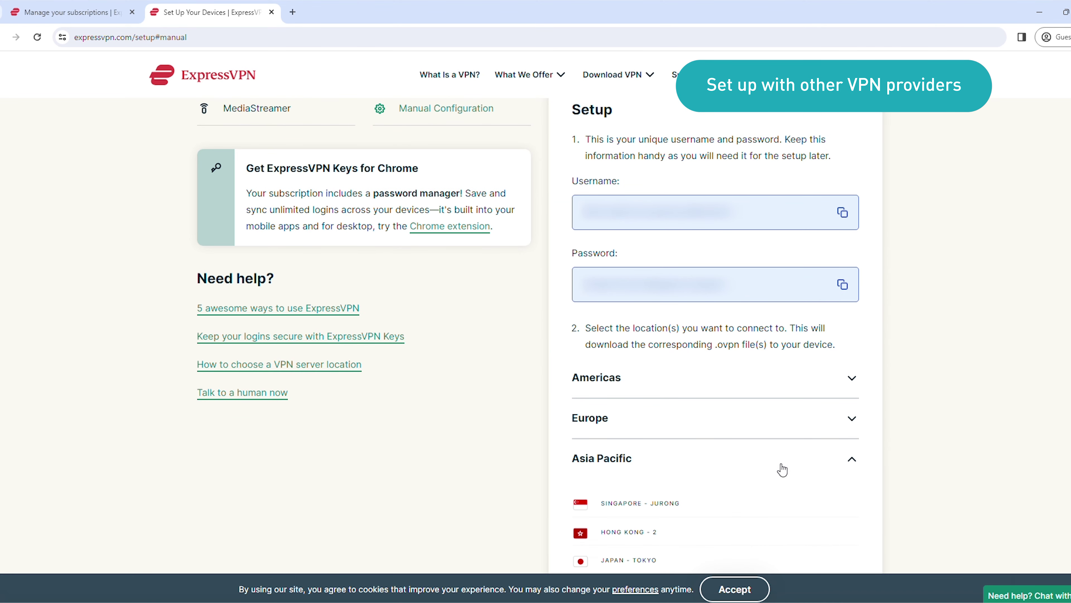
scroll(782, 469, down, 1)
click(651, 435)
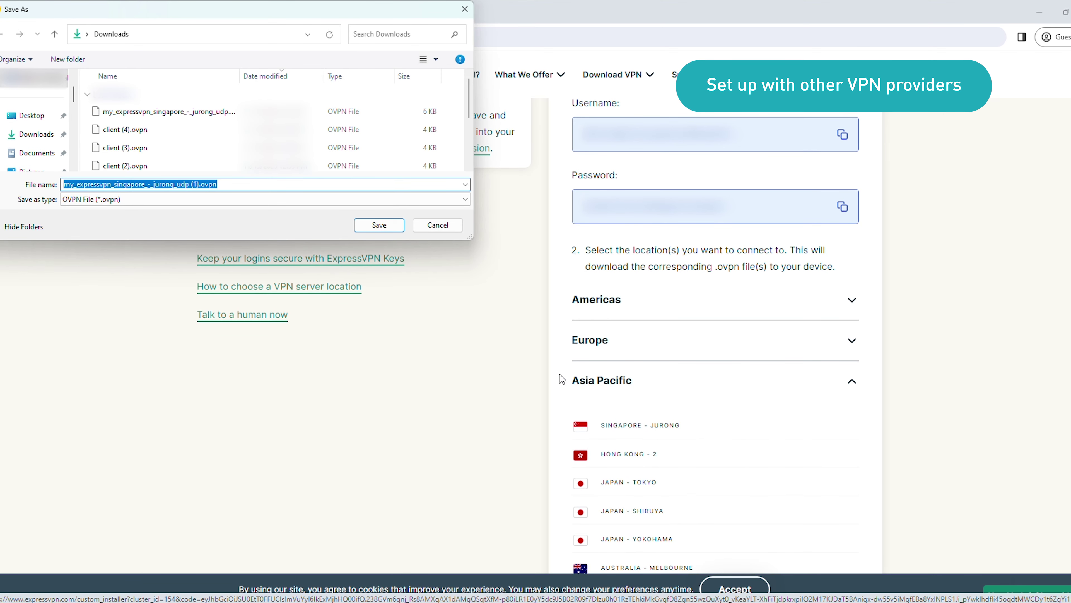
- Save the Singapore - Jurong .ovpn to Downloads and upload it into the ExpressVPN group
click(395, 226)
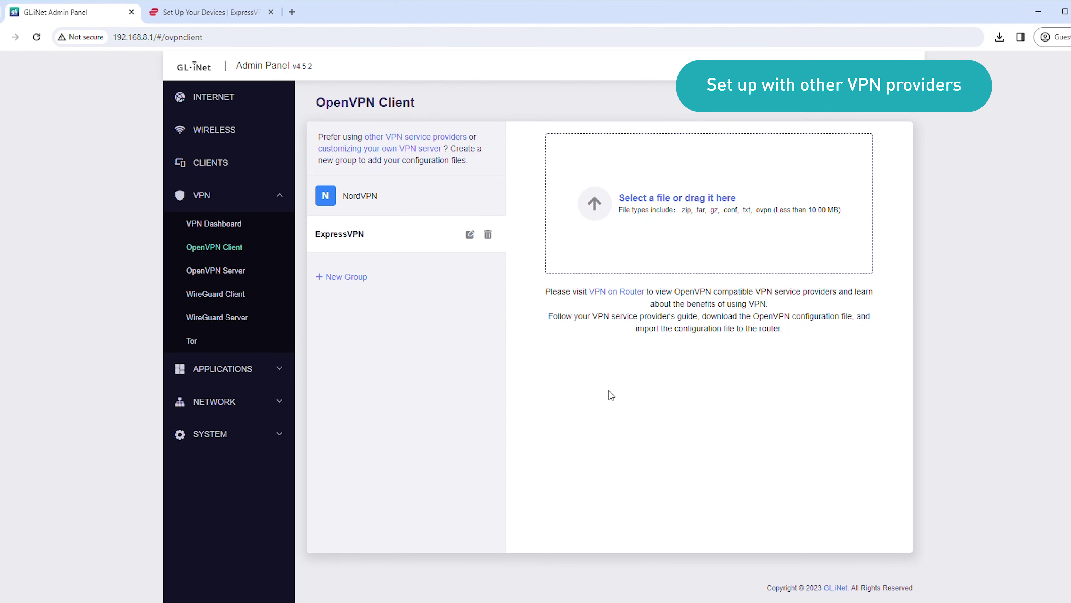
click(639, 197)
click(122, 112)
click(379, 225)
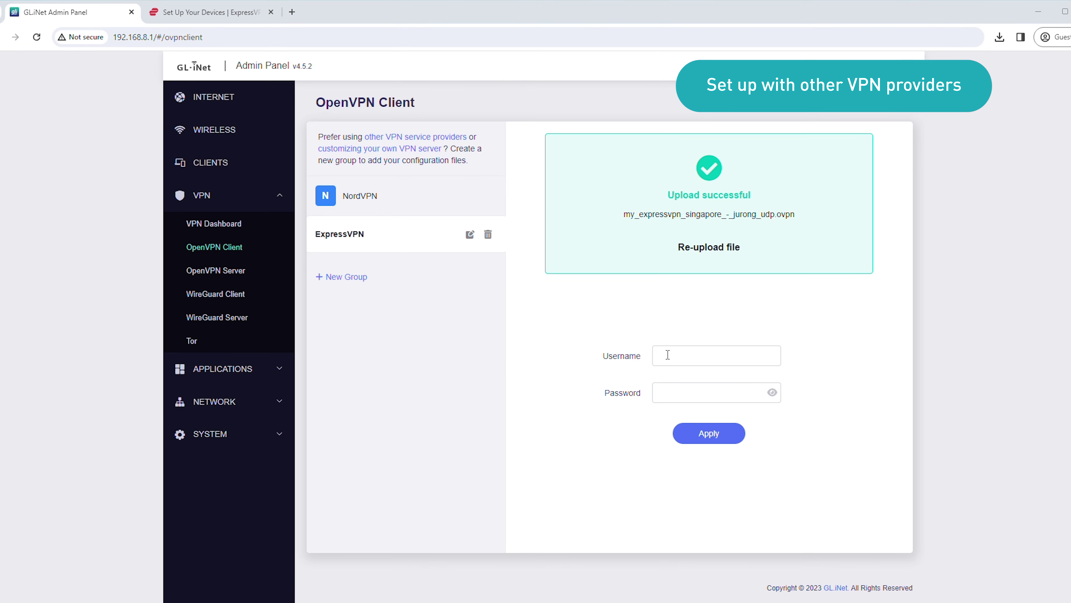
- Apply the pasted ExpressVPN username and password, then start the Singapore Jurong UDP profile
click(667, 355)
key(ctrl+v)
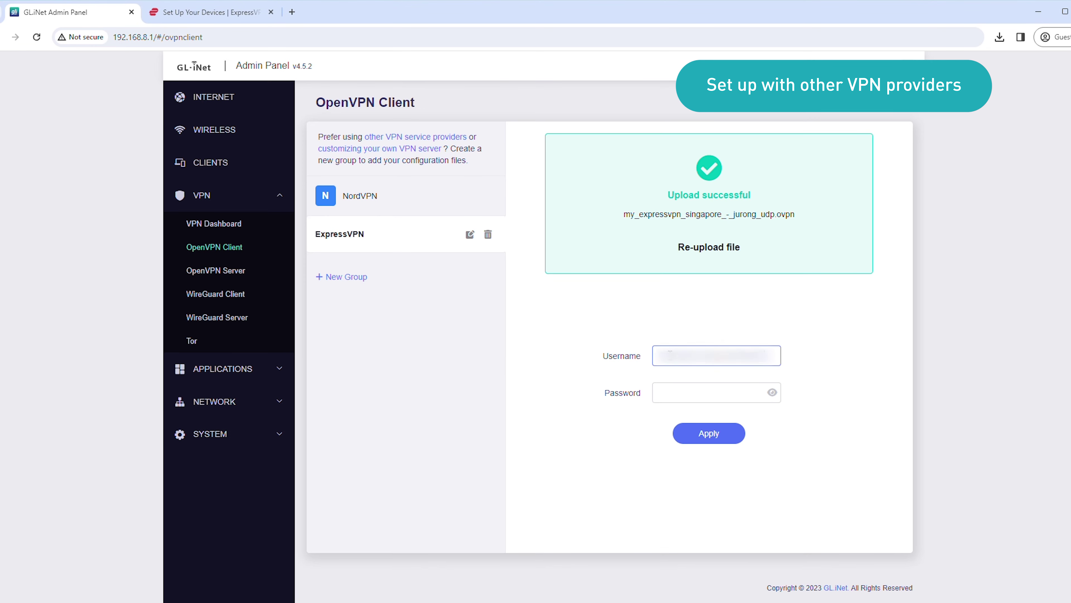
click(668, 394)
key(ctrl+v)
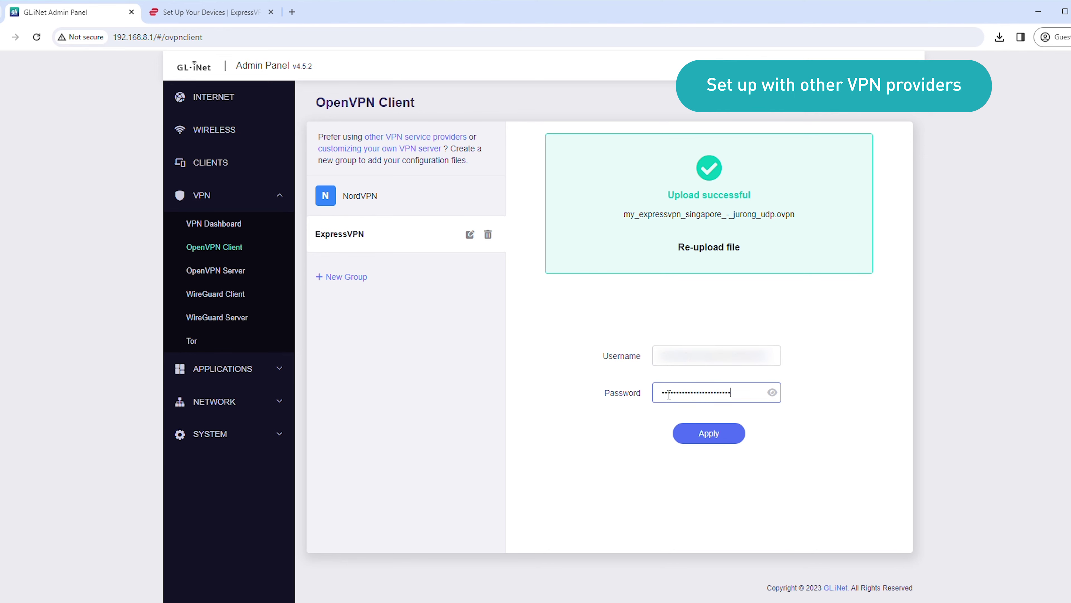
click(697, 437)
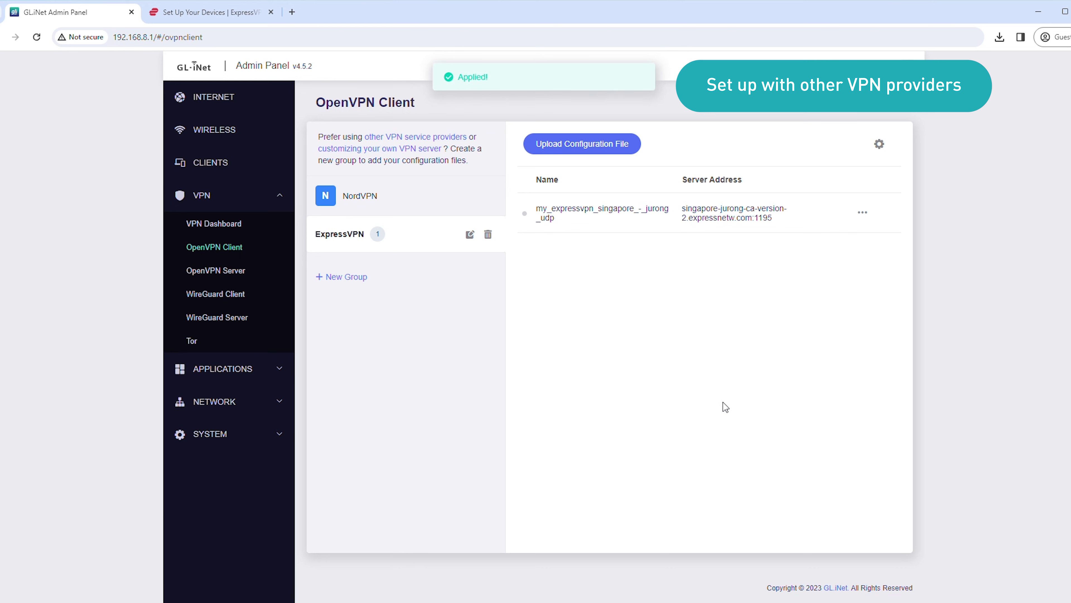
click(863, 212)
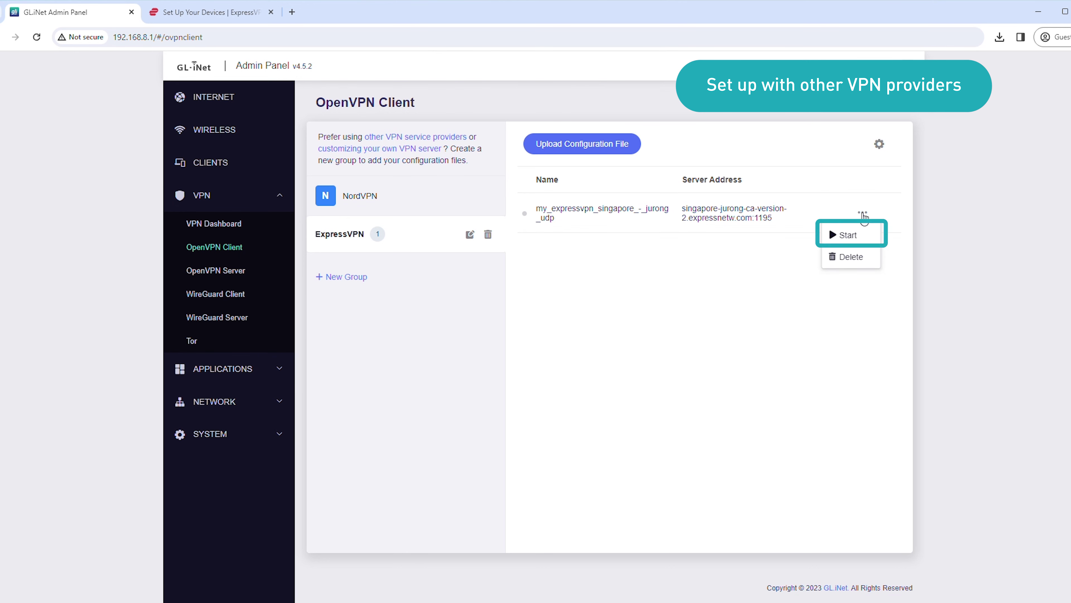
click(860, 234)
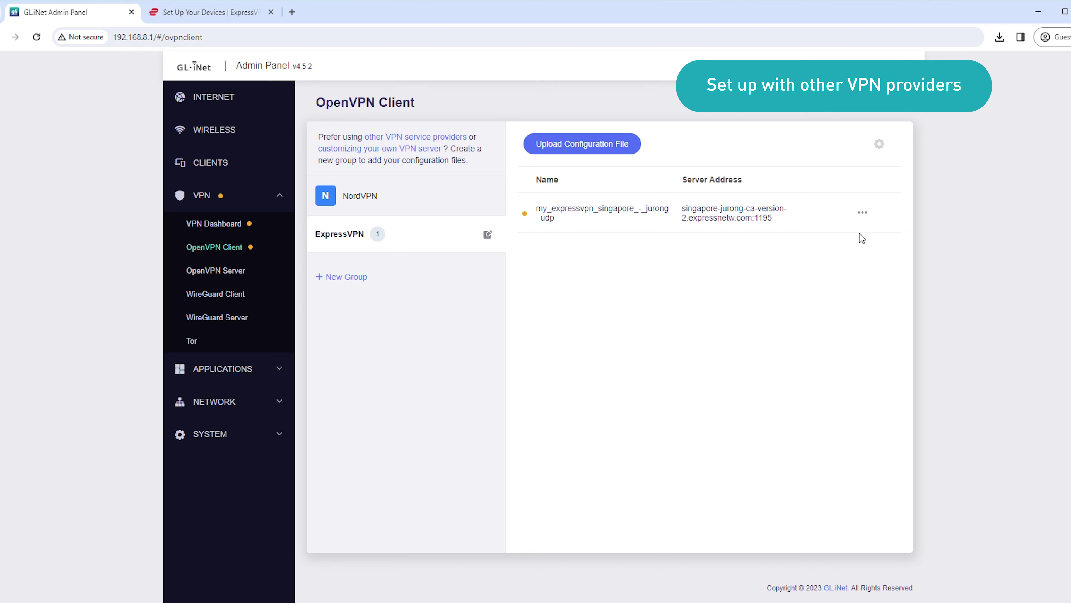